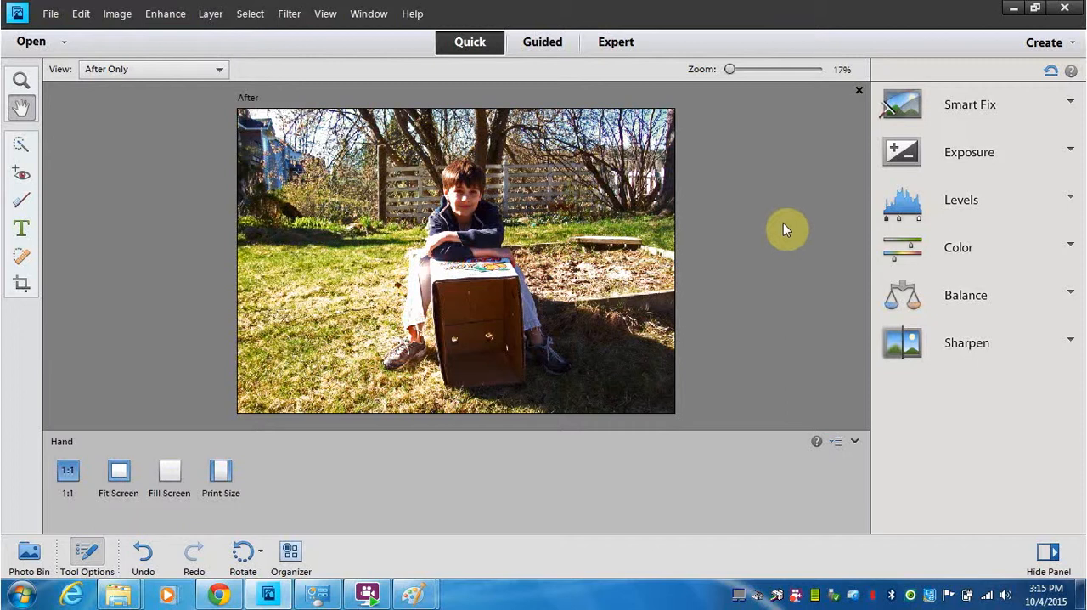
- Add the default blur to the boy photo with the Simple variant of the Depth Of Field guided edit
left_click(543, 43)
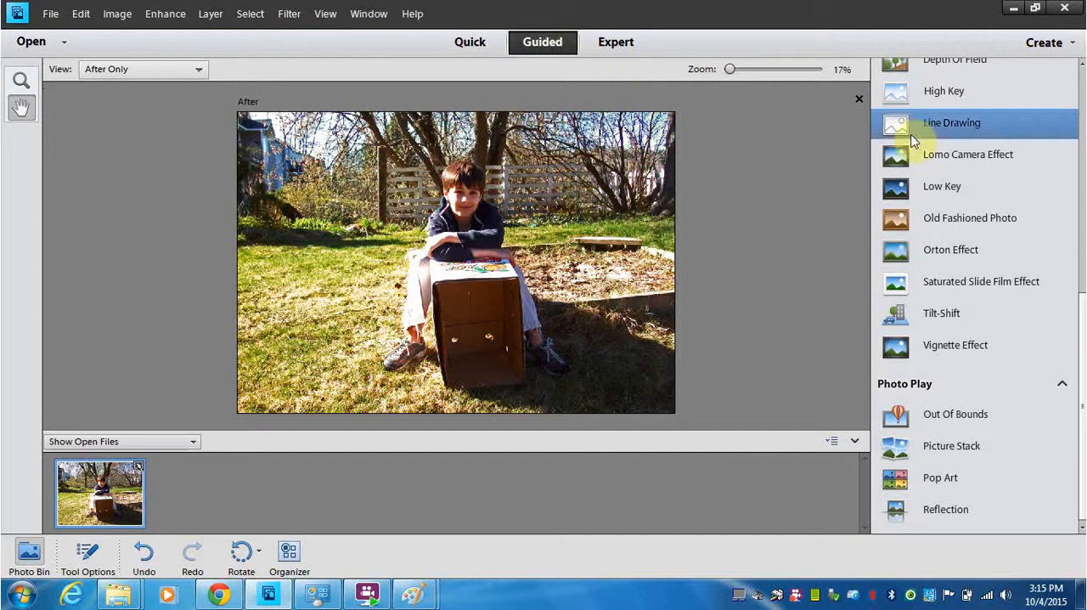
left_click(1082, 231)
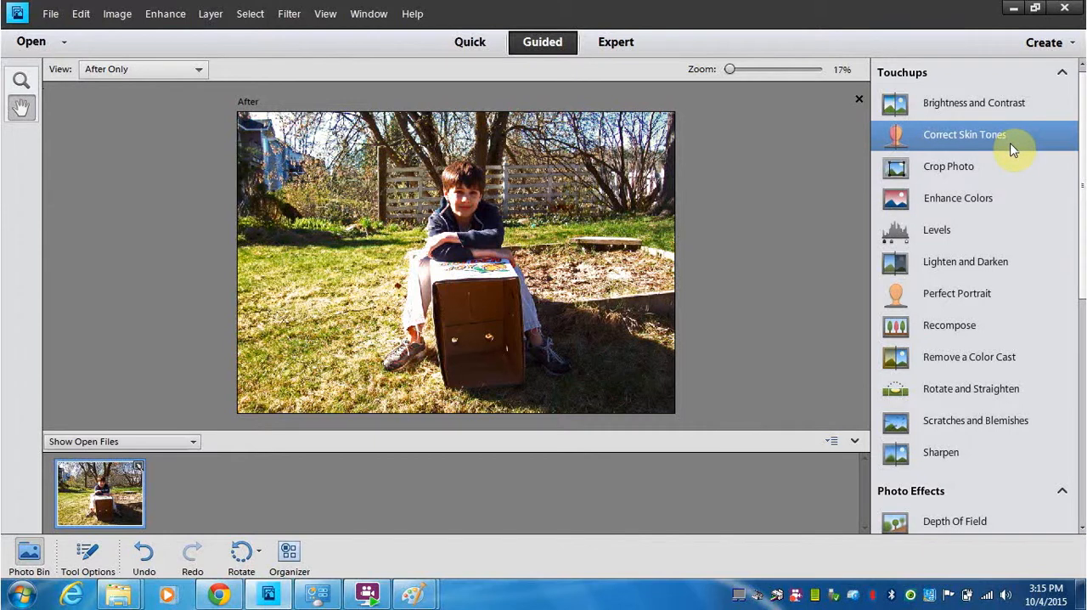
left_click_drag(1081, 250, 1079, 331)
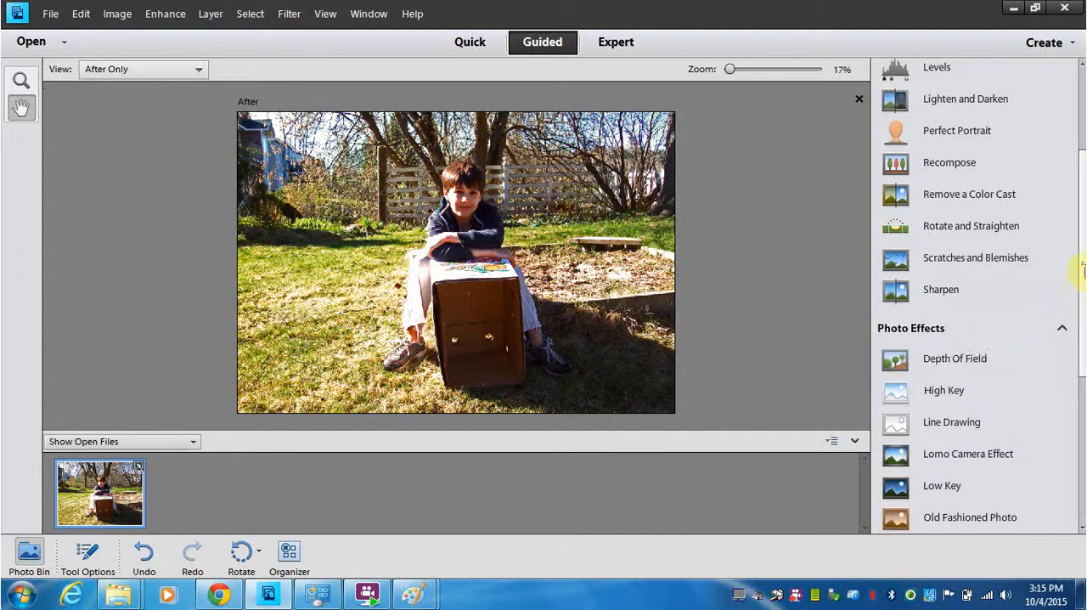
left_click_drag(1075, 272, 1080, 395)
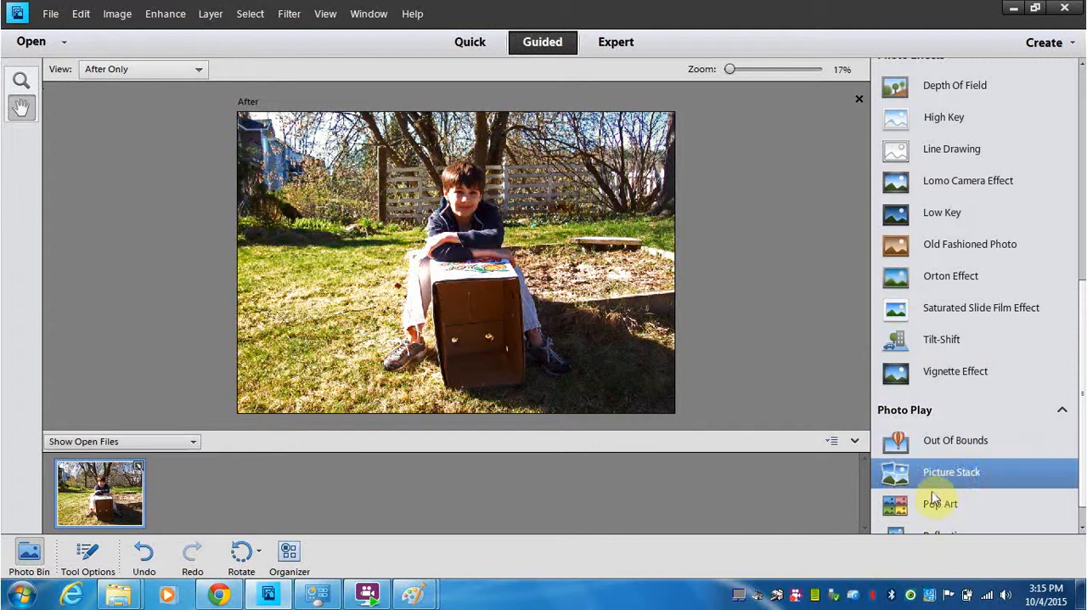
left_click_drag(1083, 350, 1084, 259)
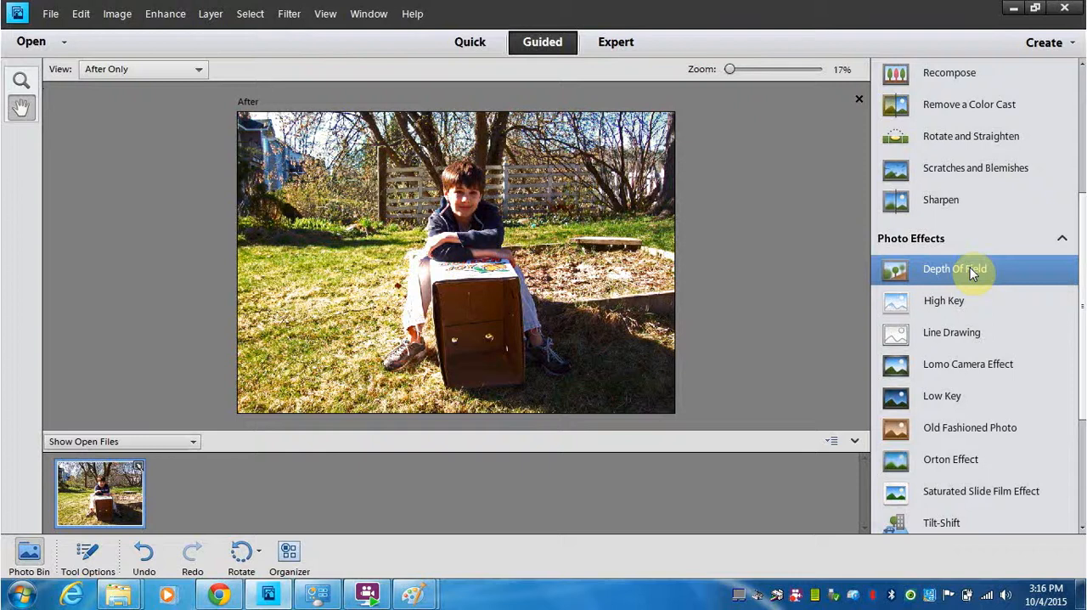
left_click(973, 272)
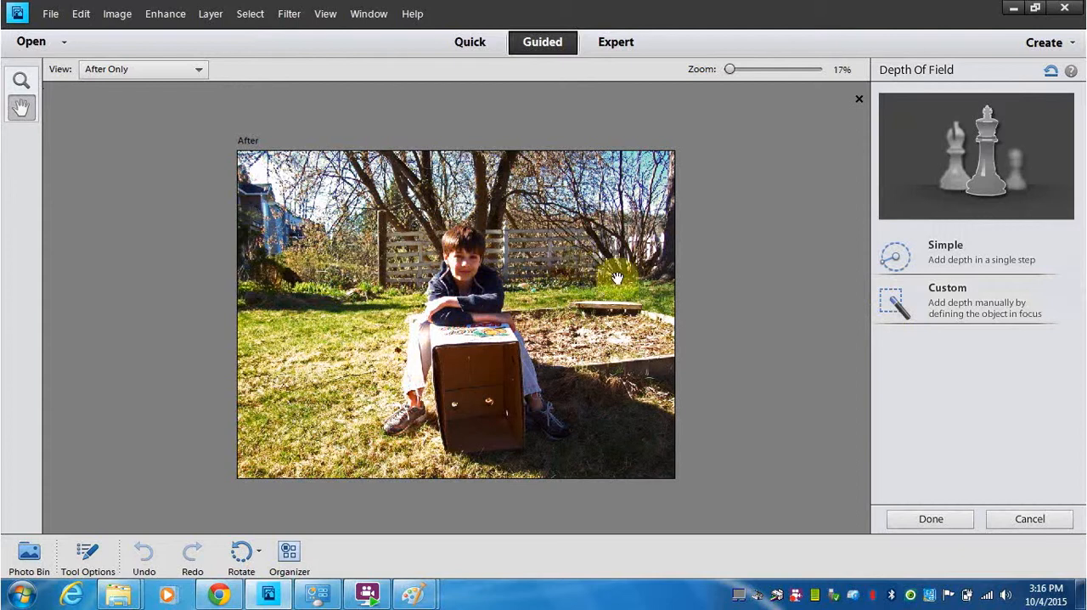
left_click(985, 259)
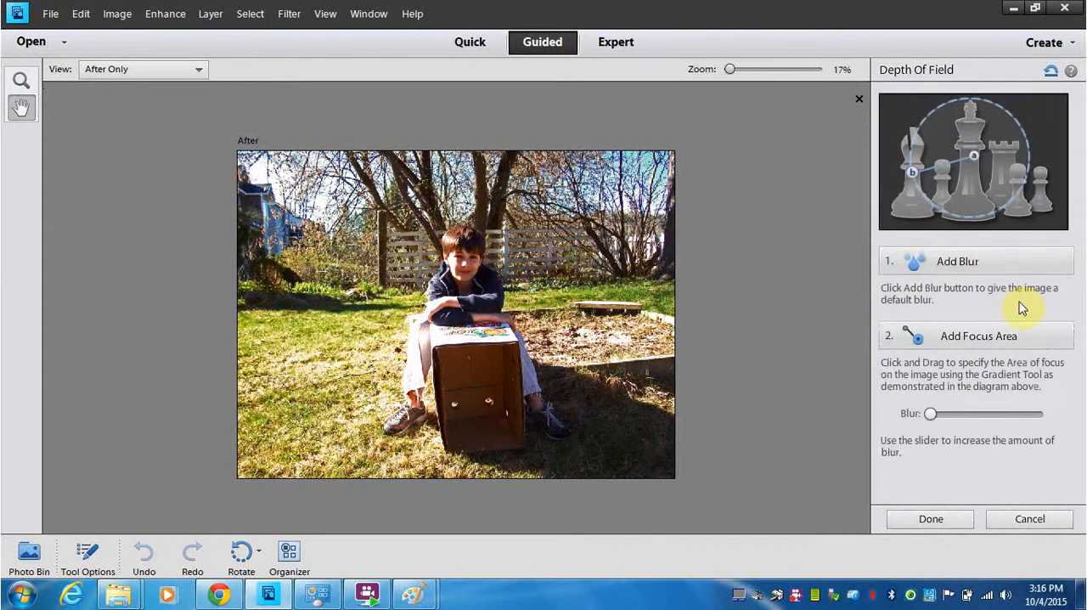
left_click(968, 262)
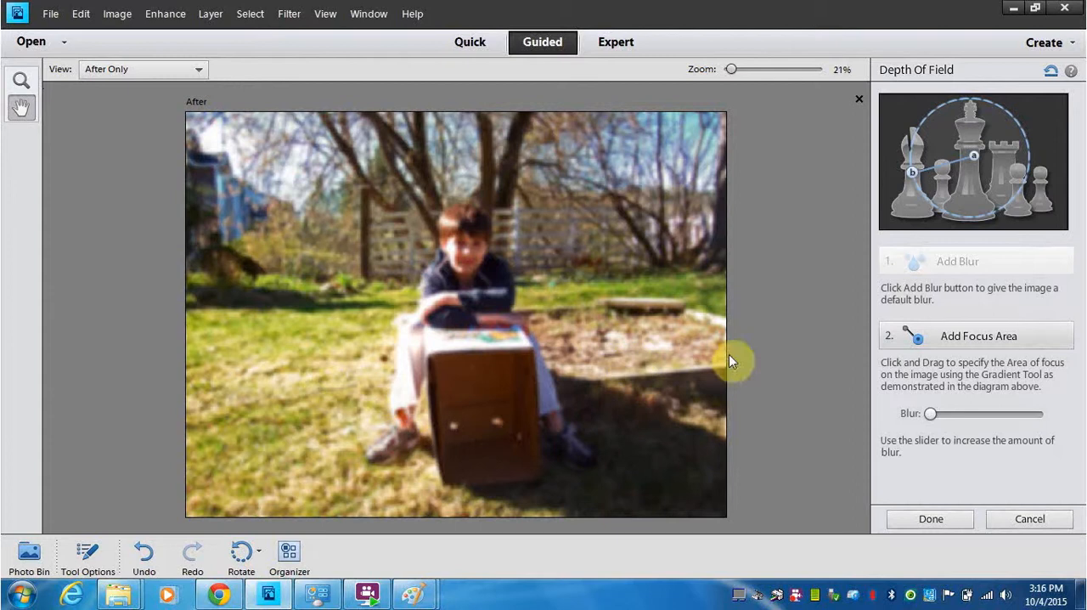
- Add focus areas over the boy and the cardboard box, extending outward from the centre of the subject
left_click(978, 340)
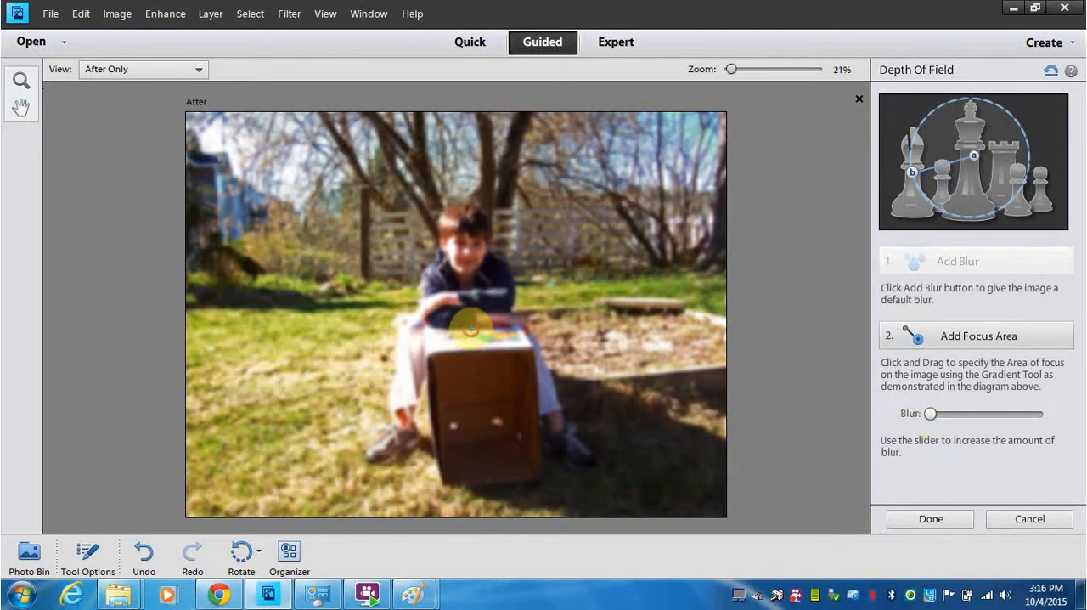
left_click_drag(471, 328, 468, 188)
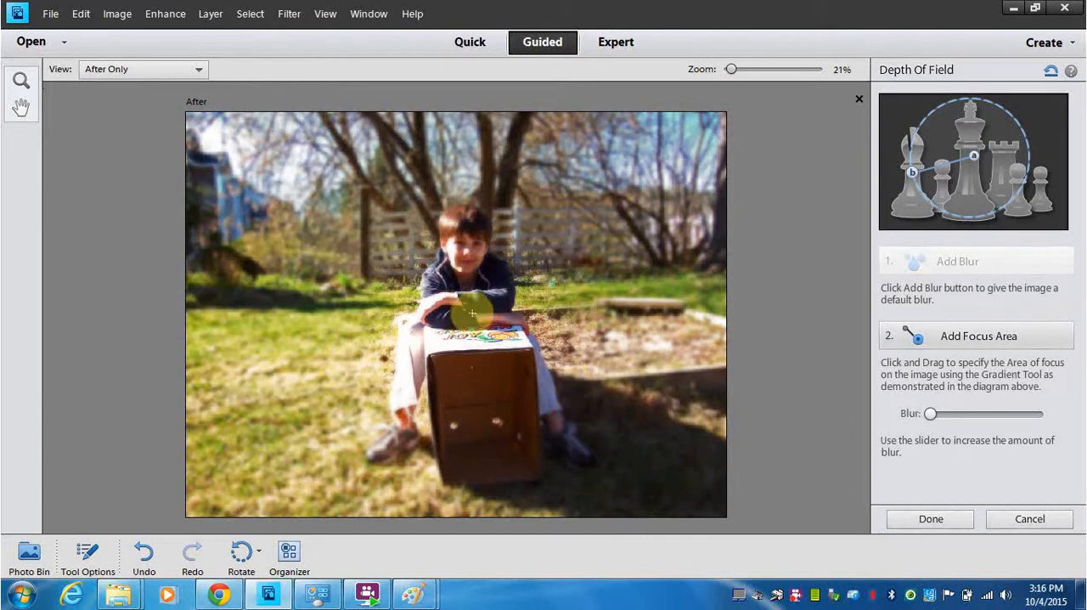
mouse_move(439, 350)
left_mouse_down()
mouse_move(377, 390)
mouse_move(356, 471)
left_mouse_up()
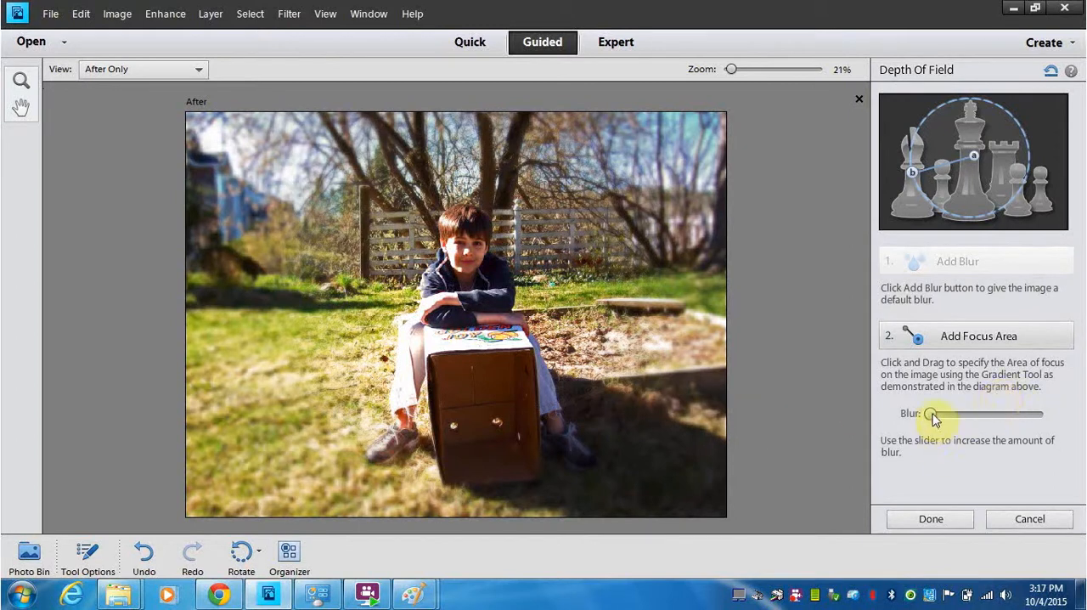
- Try a stronger background blur, set Blur back to 0, and finish the Depth Of Field edit
left_click_drag(932, 418, 957, 416)
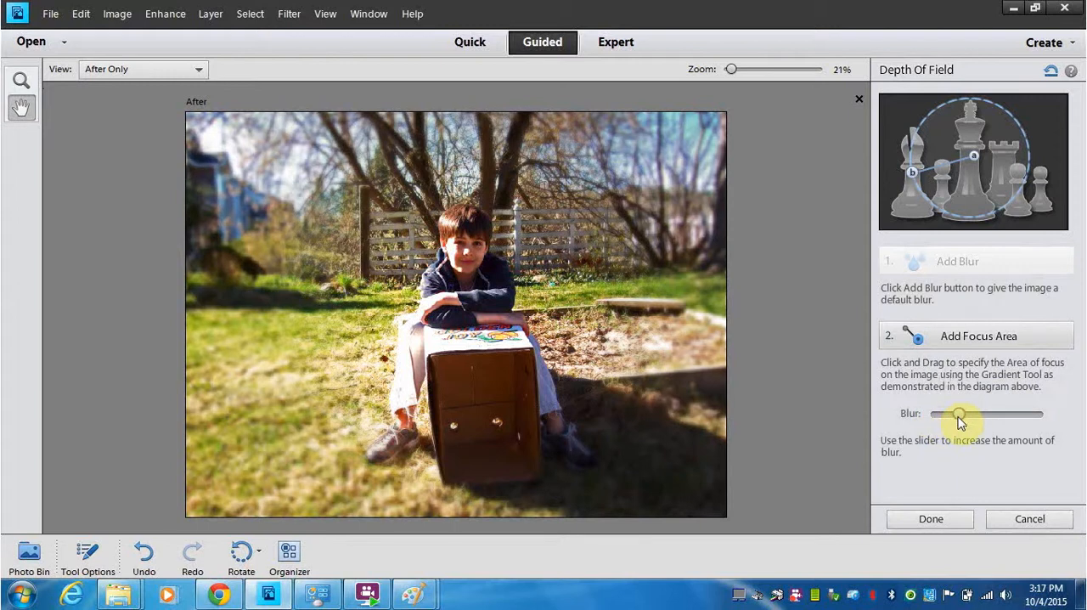
left_click_drag(959, 421, 928, 423)
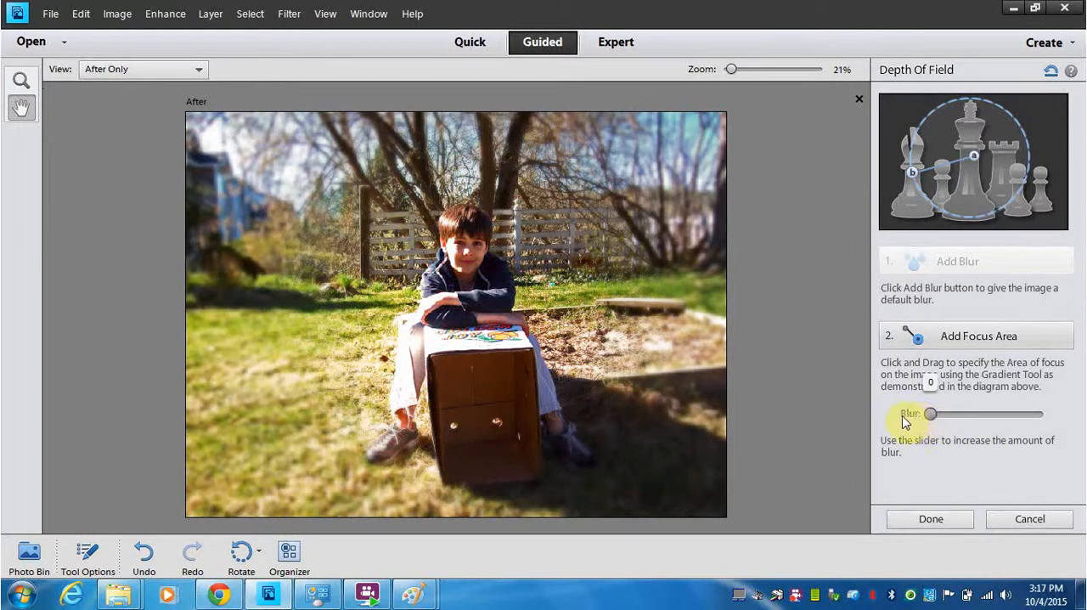
left_click_drag(897, 422, 895, 417)
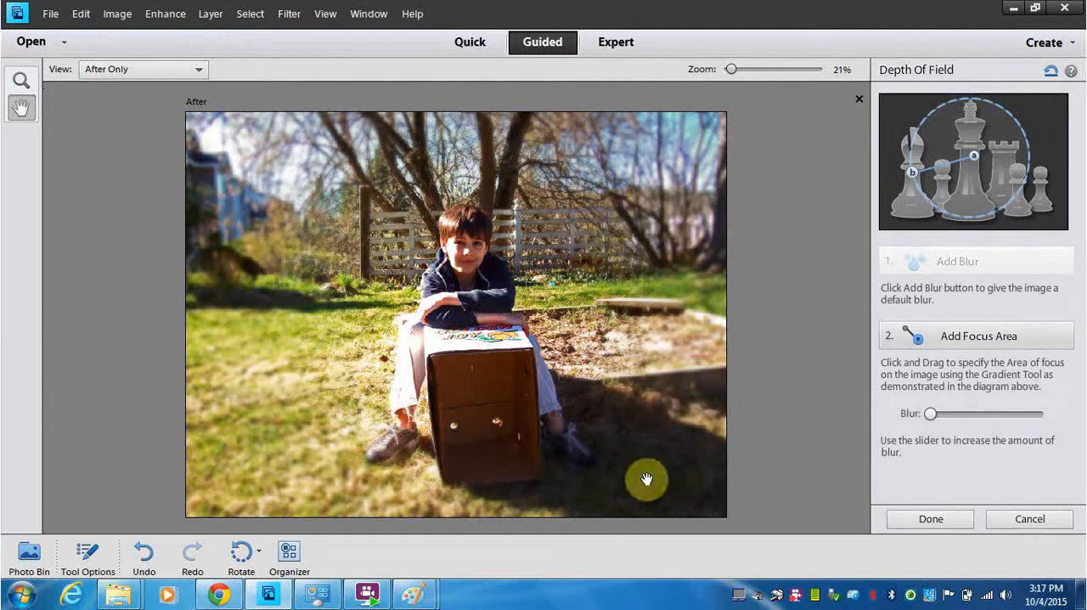
left_click(931, 517)
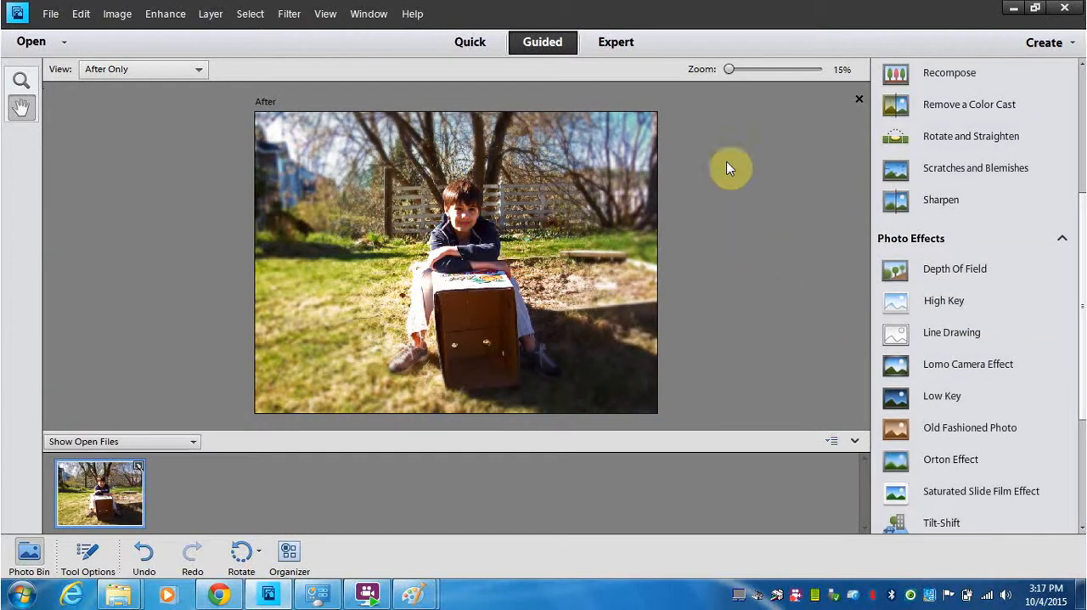
- Switch to Expert editing mode with the photo's layers shown
left_click(618, 41)
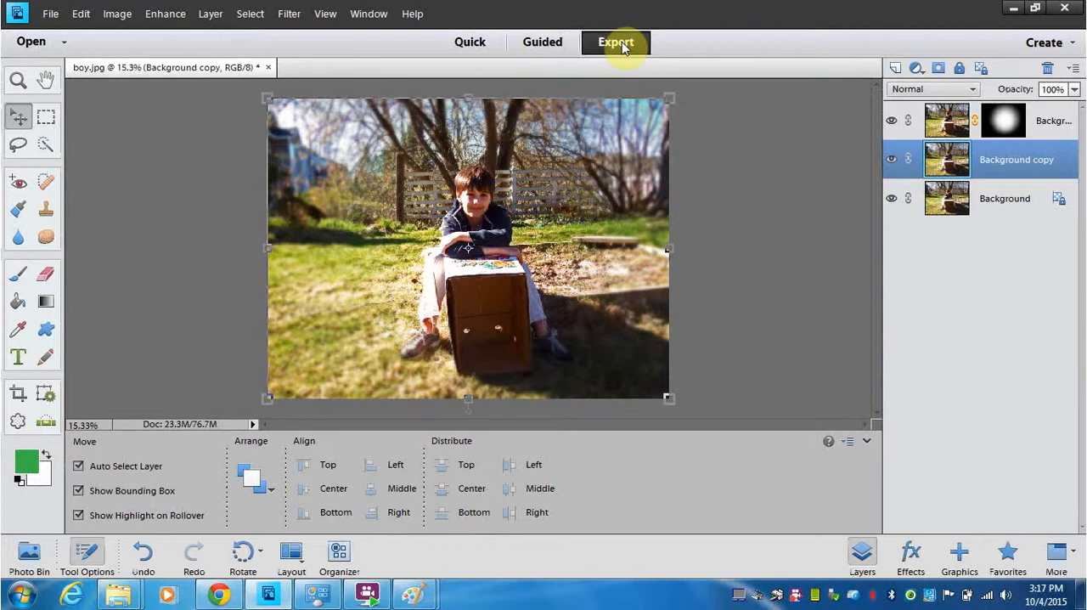
left_click(862, 554)
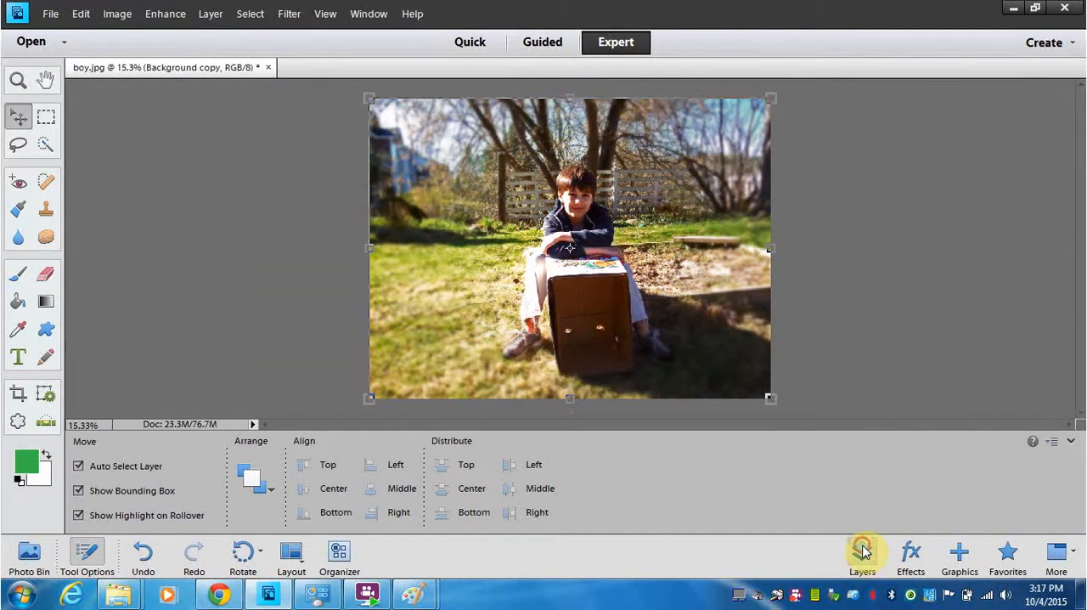
left_click(862, 552)
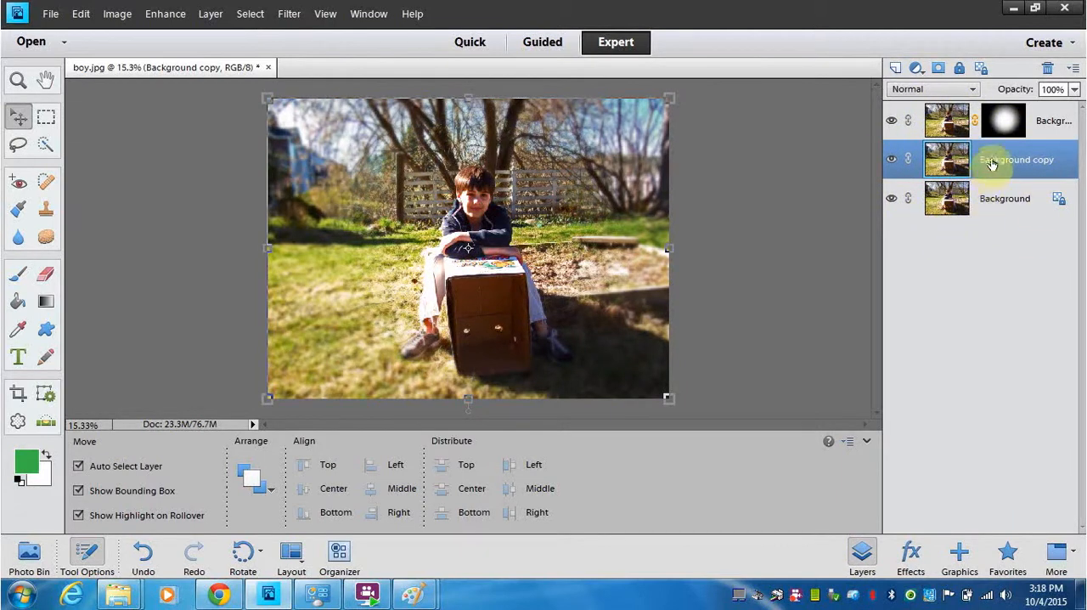
- Delete the masked Background copy 2 layer and the blurred Background copy layer, keeping only the Background
left_click(948, 129)
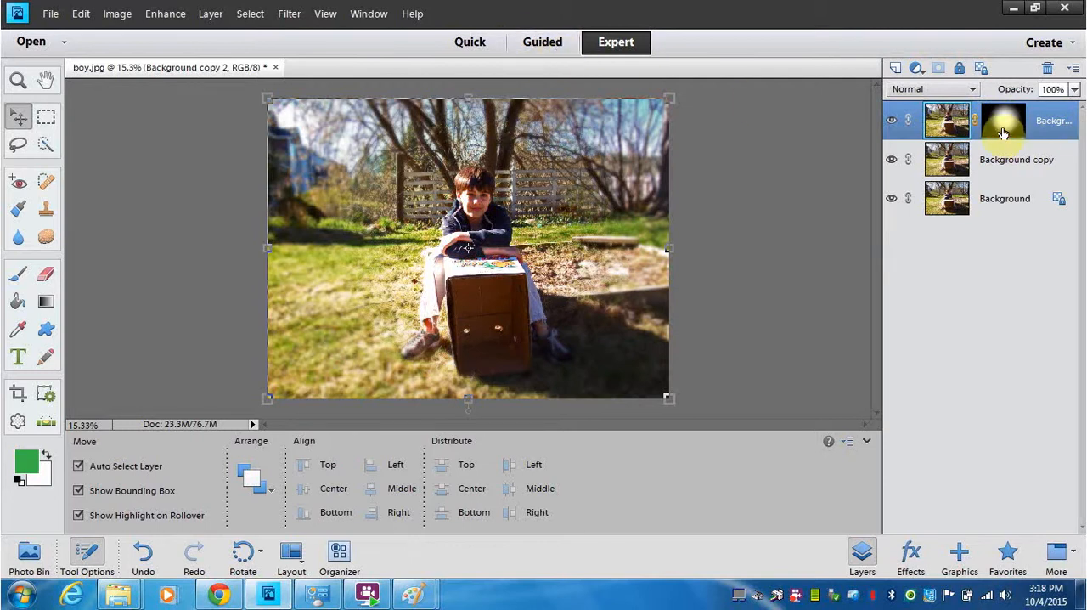
right_click(908, 136)
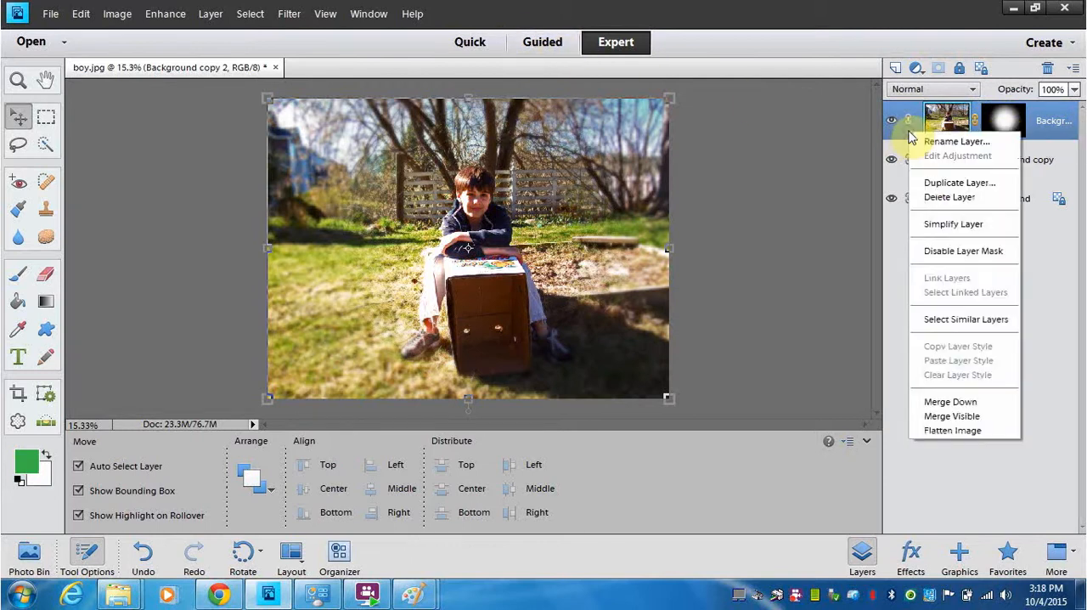
left_click(939, 198)
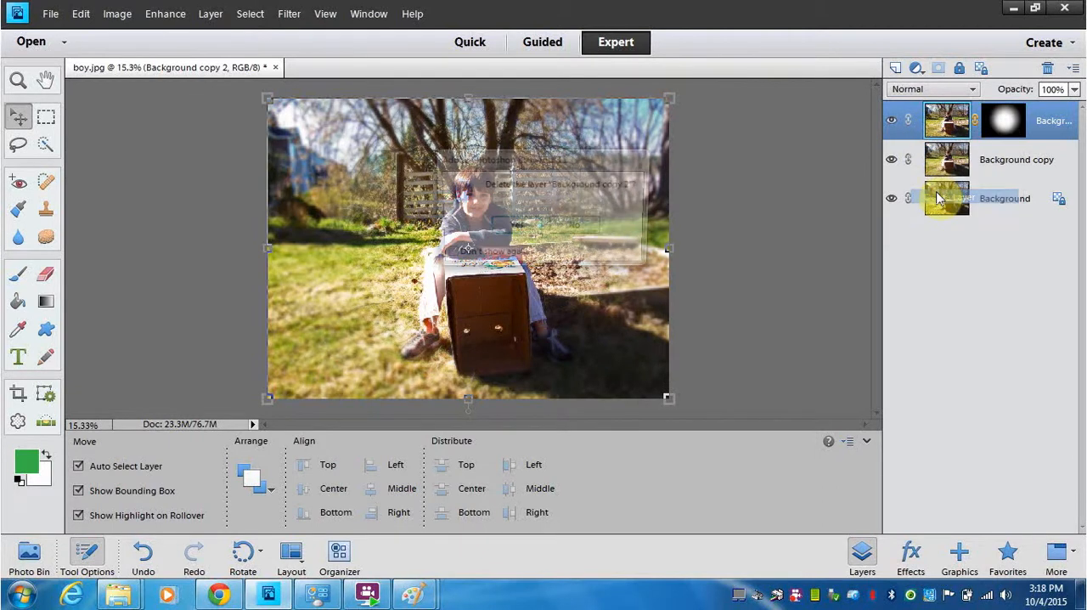
left_click(514, 229)
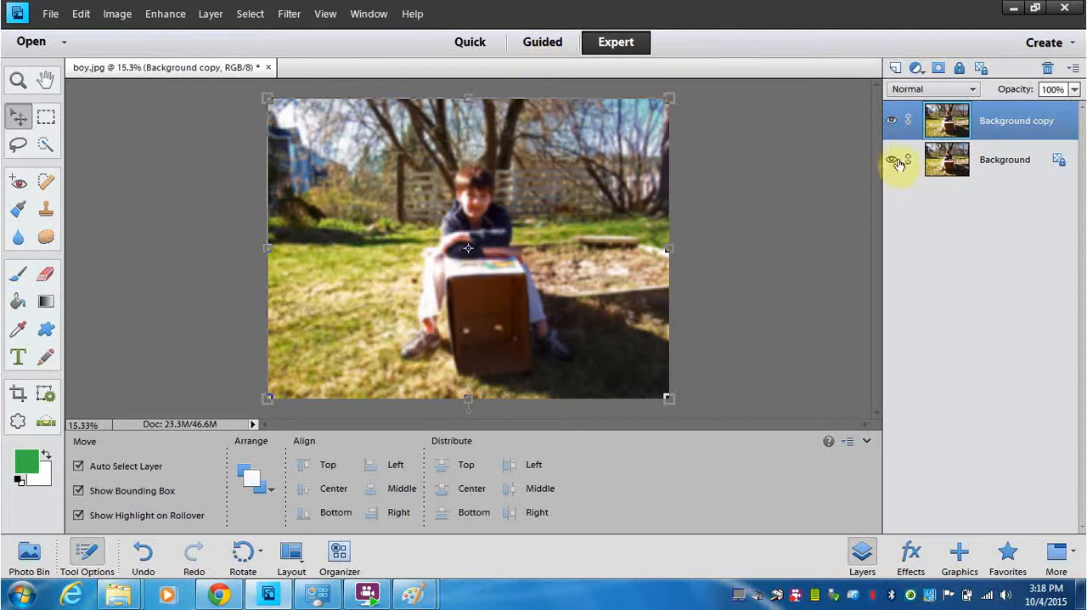
right_click(907, 136)
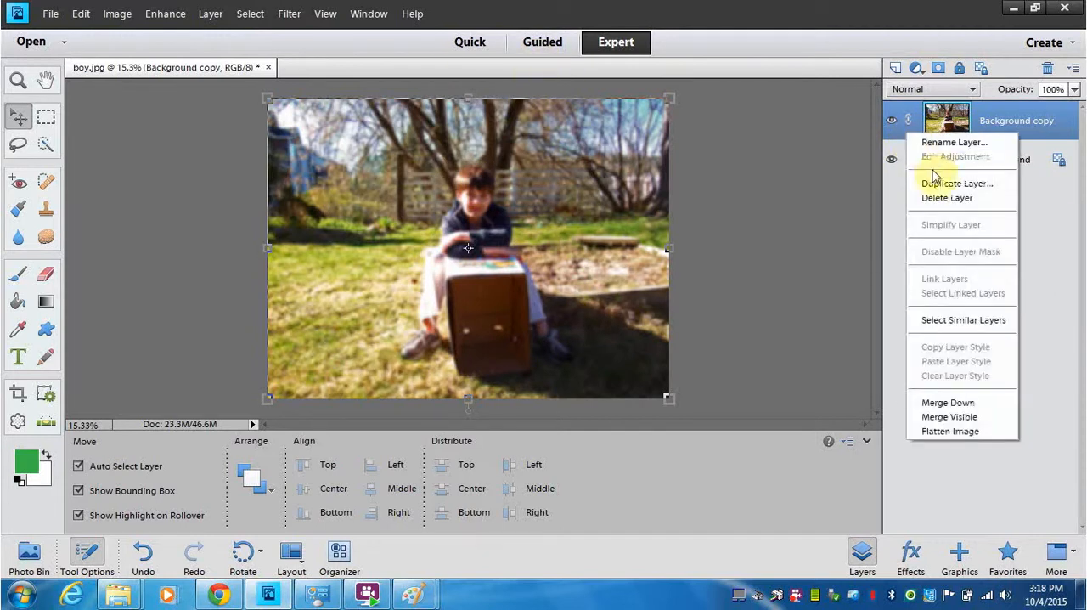
left_click(934, 197)
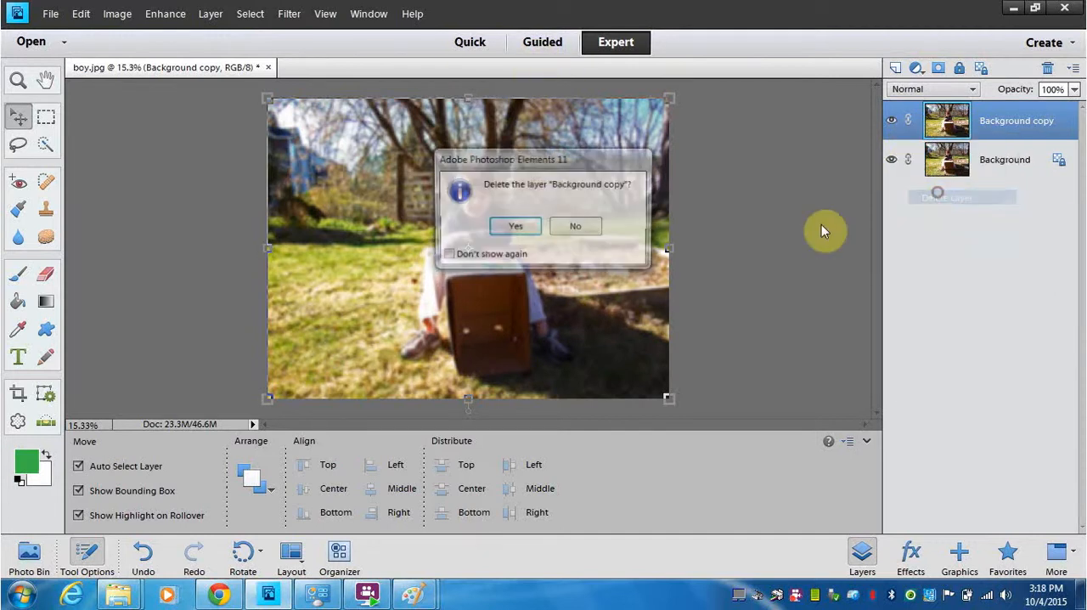
left_click(515, 227)
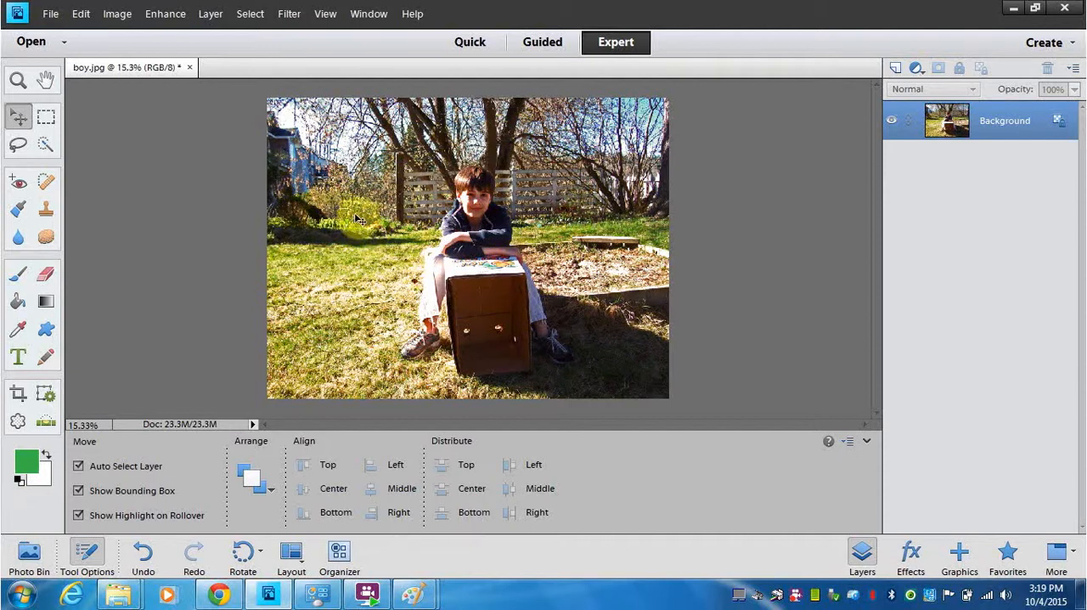
- Open the apple photo from the boyapple folder and start the Magic Extractor on it
left_click(114, 18)
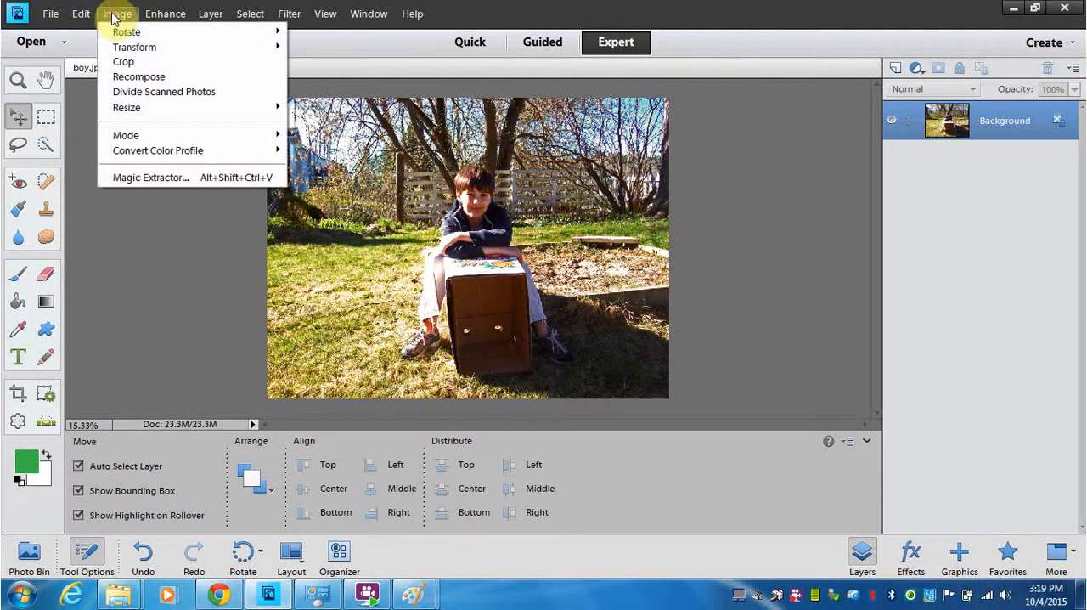
mouse_move(53, 19)
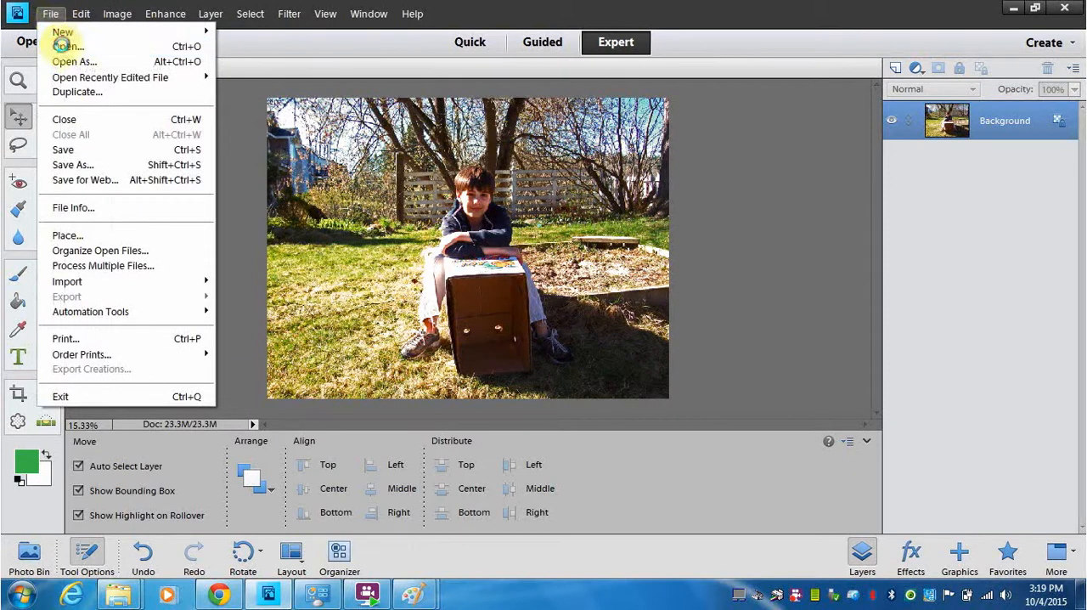
left_click(65, 46)
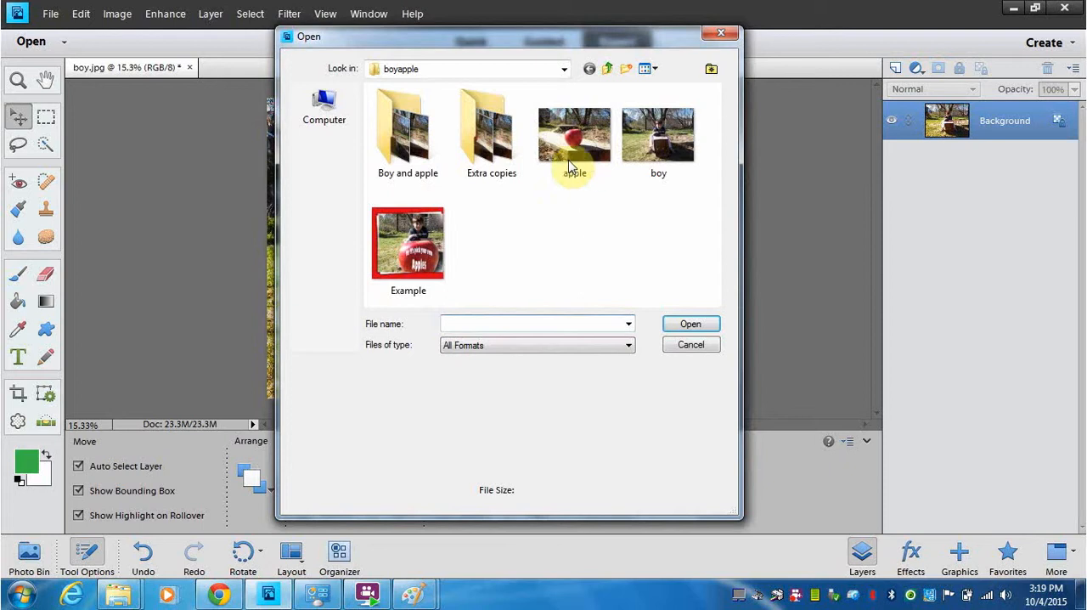
double_click(576, 136)
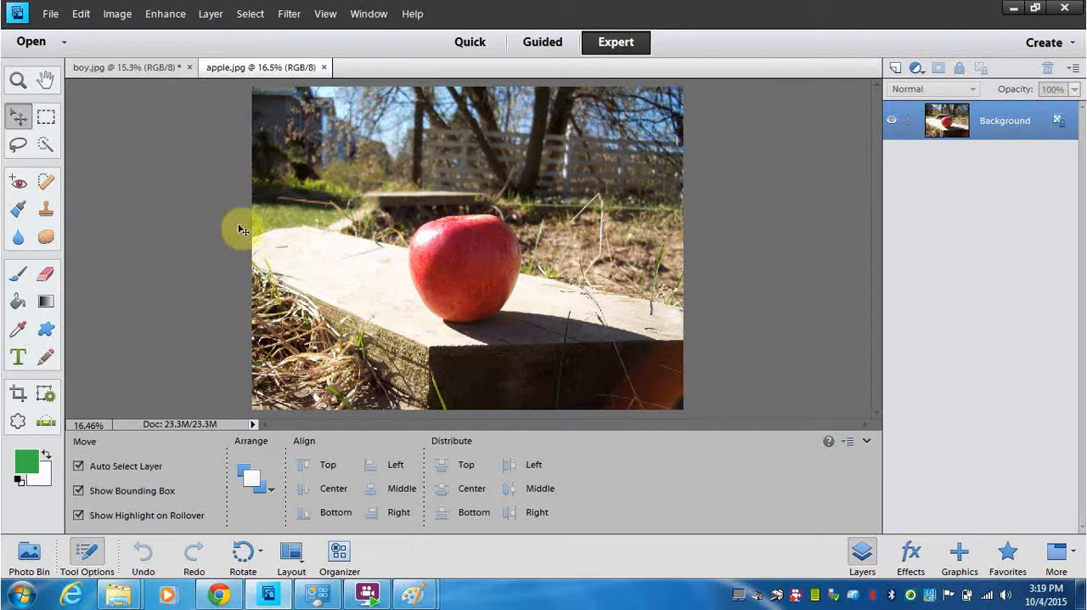
left_click(117, 13)
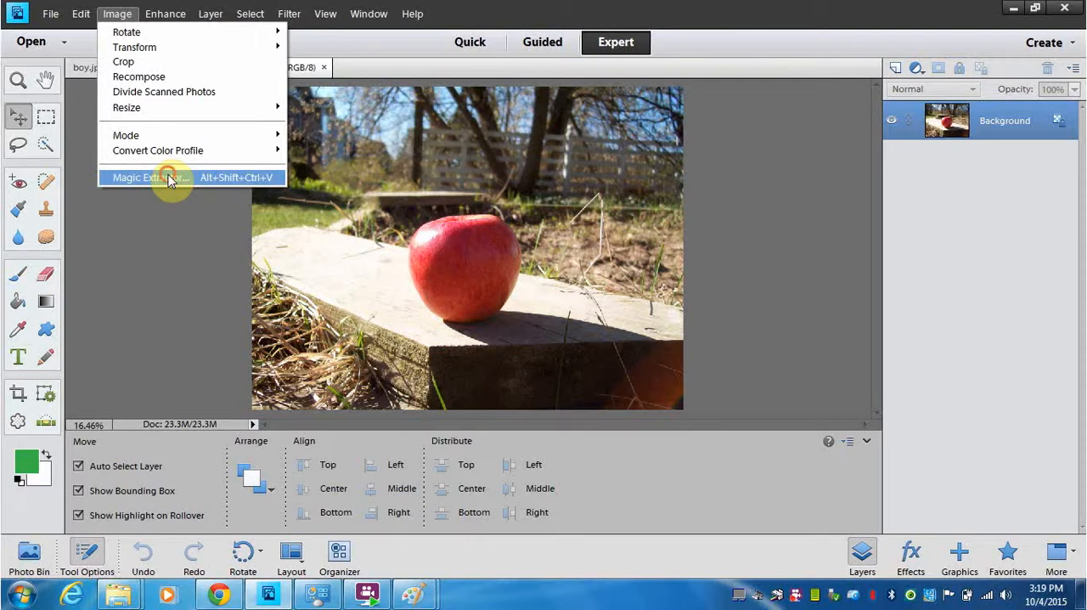
left_click(170, 178)
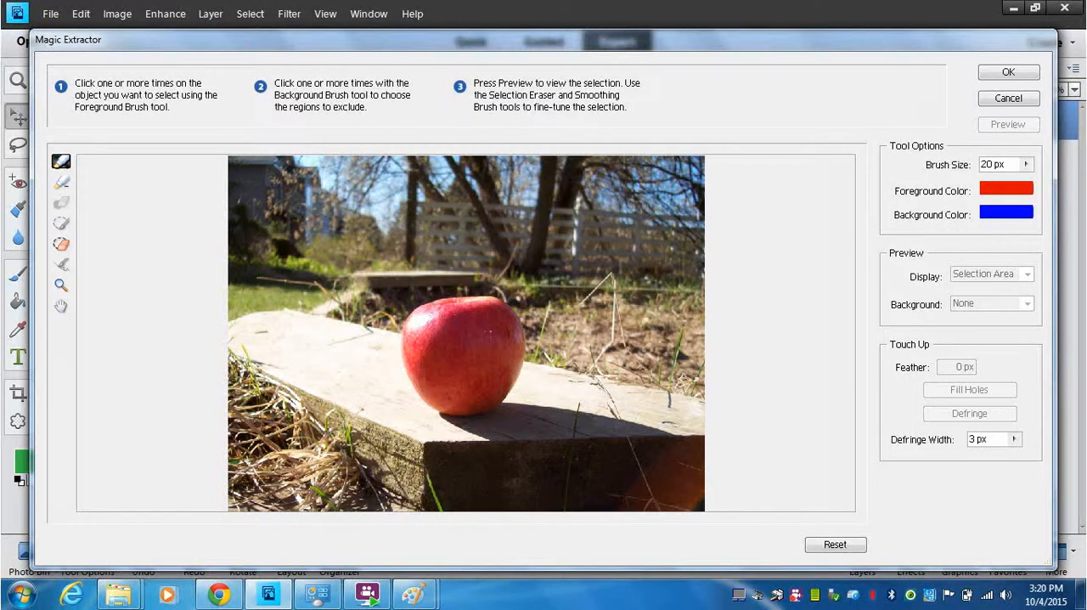
mouse_move(468, 320)
left_mouse_down()
mouse_move(491, 323)
mouse_move(445, 342)
left_mouse_up()
mouse_move(459, 384)
left_mouse_down()
mouse_move(491, 386)
mouse_move(479, 315)
mouse_move(425, 310)
left_mouse_up()
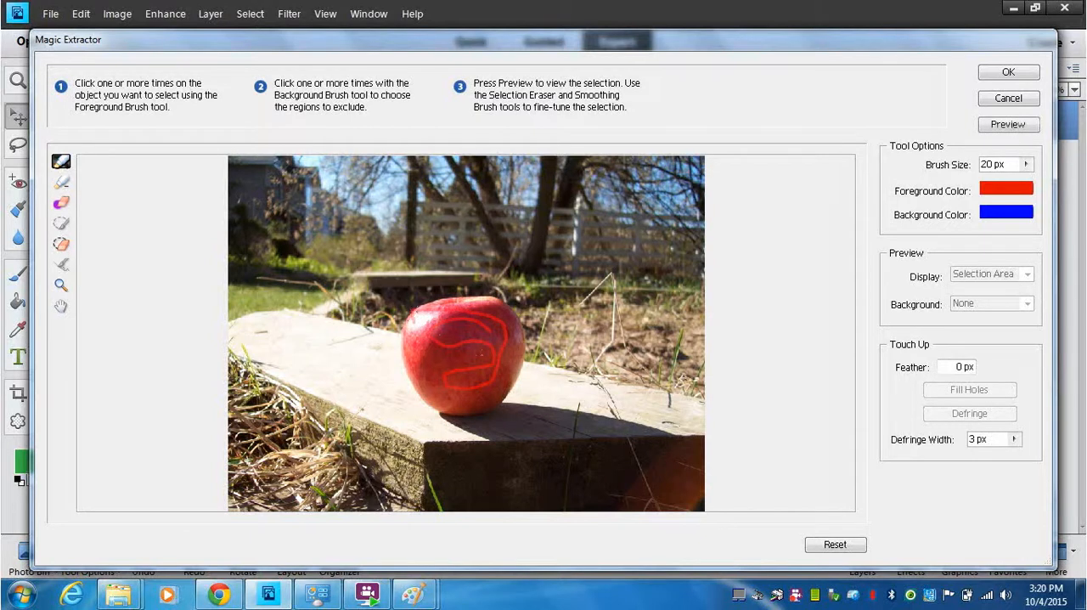
key("ctrl+z")
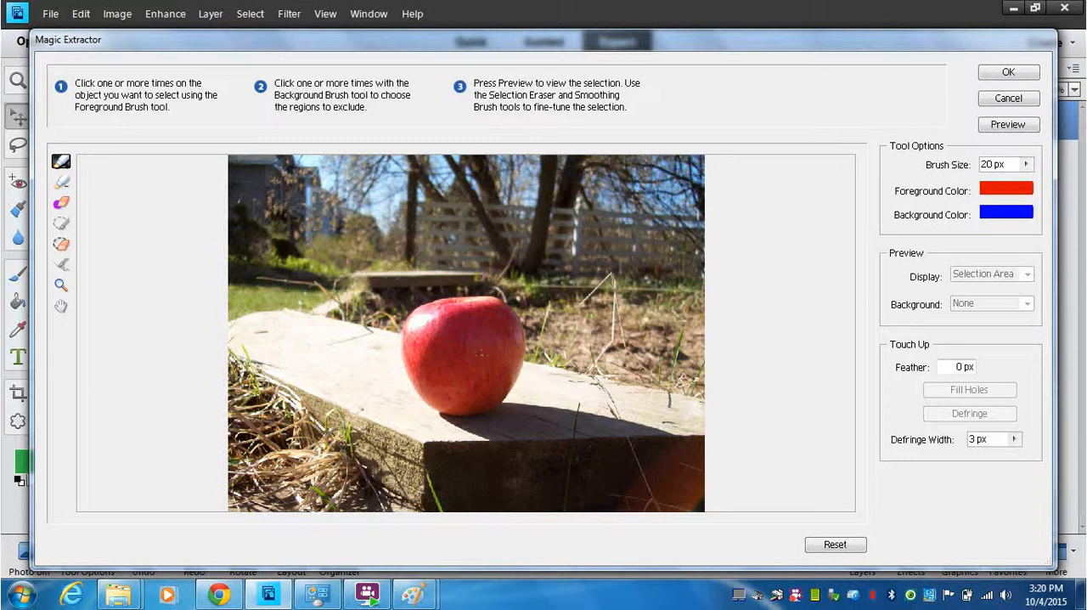
- Mark the apple with a zigzag foreground brush stroke and set the brush size to 24 px
mouse_move(487, 322)
left_mouse_down()
mouse_move(448, 322)
mouse_move(438, 343)
mouse_move(485, 339)
mouse_move(495, 354)
mouse_move(457, 377)
left_mouse_up()
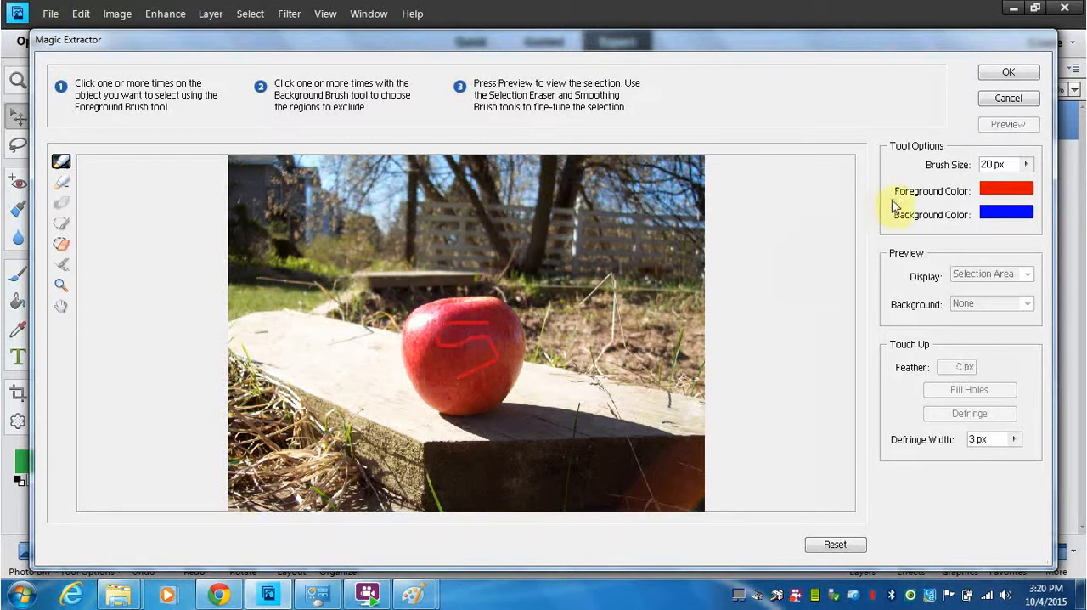
left_click(1026, 164)
left_click_drag(957, 183, 963, 182)
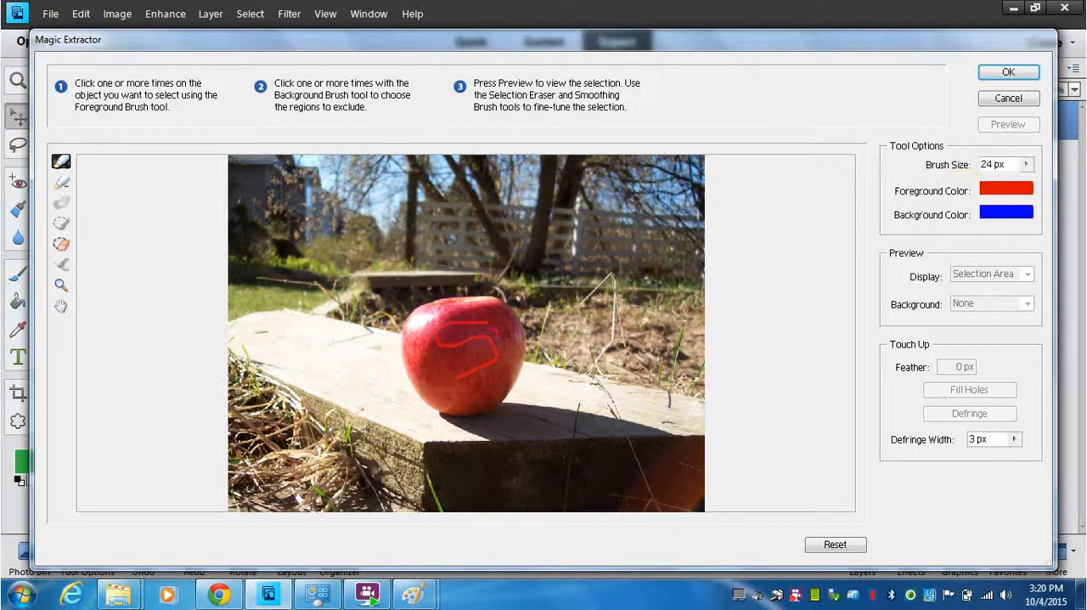
- Mark more of the apple with foreground brush strokes across its surface, enlarging the brush size to 36 px for the lower and edge areas
mouse_move(484, 328)
left_mouse_down()
mouse_move(441, 335)
mouse_move(489, 346)
mouse_move(452, 367)
left_mouse_up()
mouse_move(459, 315)
left_mouse_down()
mouse_move(492, 311)
mouse_move(503, 342)
left_mouse_up()
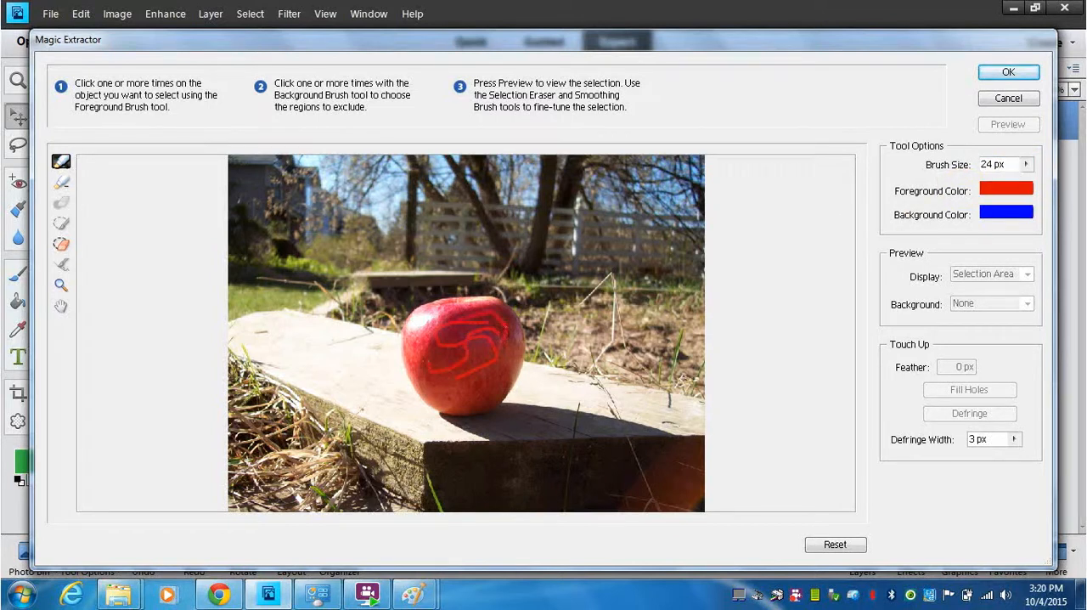
left_click(1025, 165)
left_click_drag(963, 185, 974, 182)
left_click_drag(478, 373, 450, 397)
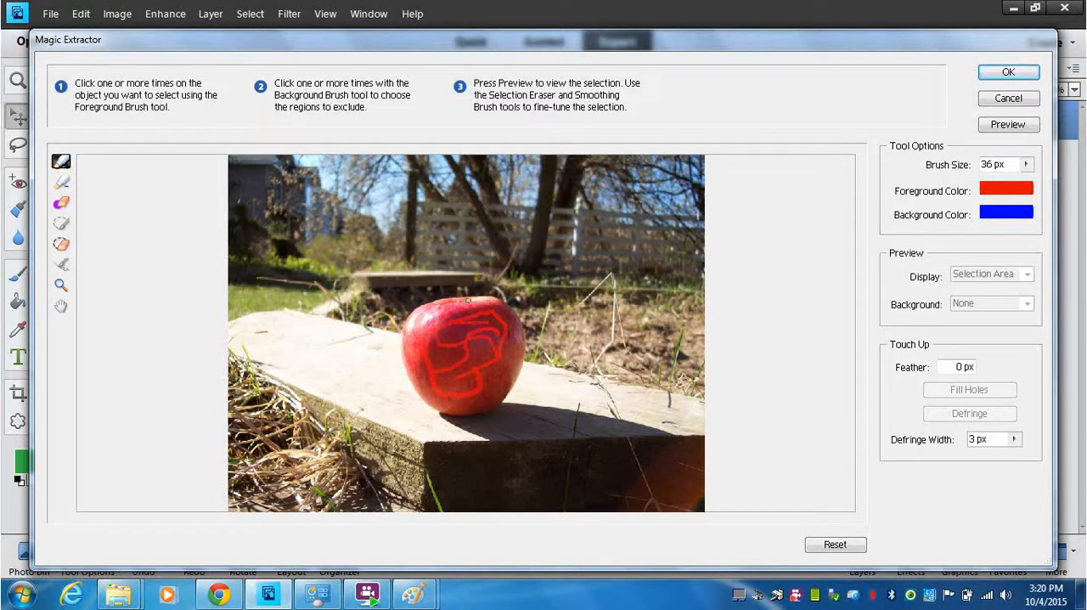
mouse_move(491, 319)
left_mouse_down()
mouse_move(500, 382)
mouse_move(459, 405)
left_mouse_up()
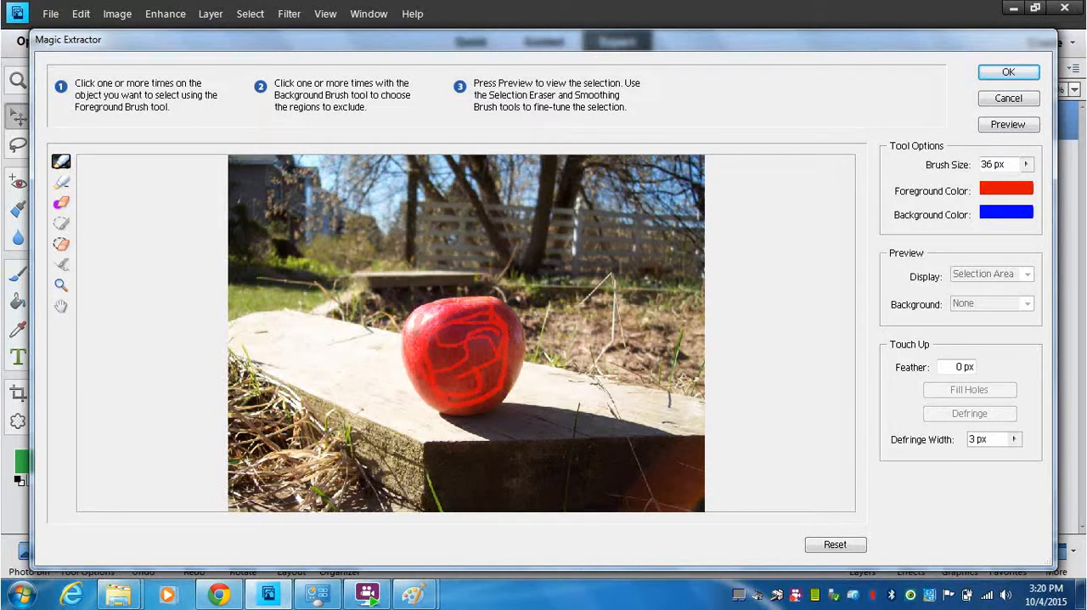
mouse_move(453, 326)
left_mouse_down()
mouse_move(456, 366)
mouse_move(489, 387)
left_mouse_up()
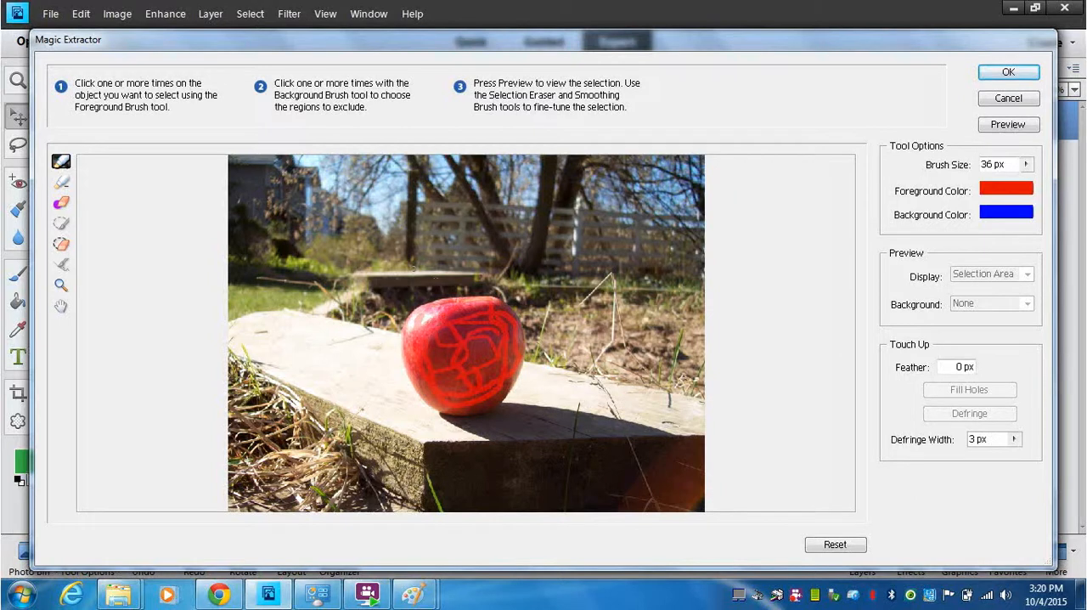
- Mark the yard, fence, trees and plank around the apple with background brush strokes and apply the extraction
left_click(63, 184)
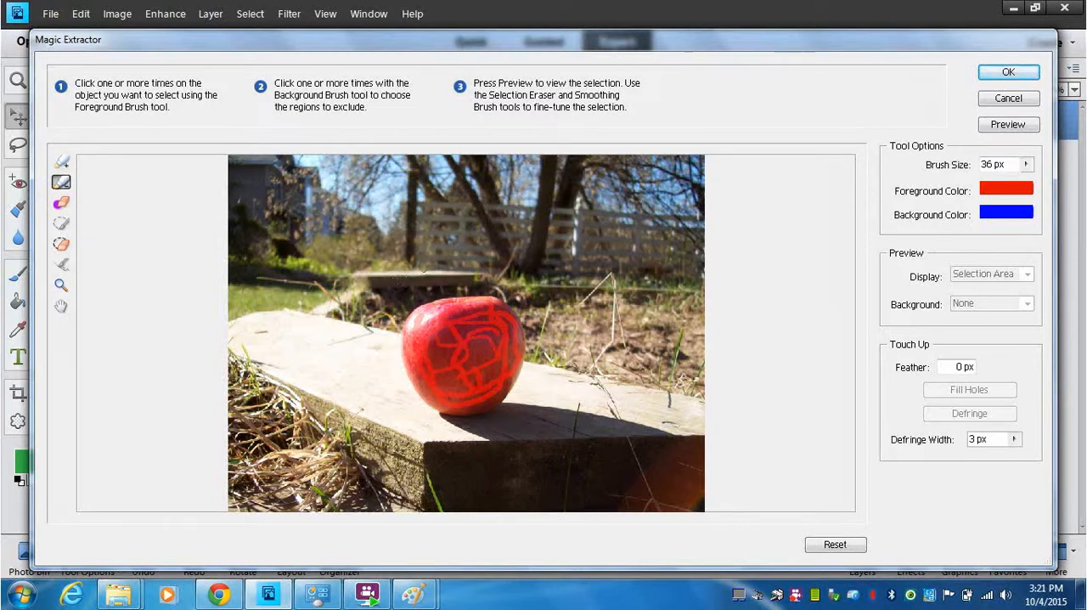
mouse_move(433, 263)
left_mouse_down()
mouse_move(372, 293)
mouse_move(361, 380)
mouse_move(343, 414)
mouse_move(310, 376)
mouse_move(260, 228)
mouse_move(323, 179)
mouse_move(395, 172)
mouse_move(464, 185)
mouse_move(348, 219)
mouse_move(490, 234)
mouse_move(540, 188)
mouse_move(614, 210)
left_mouse_up()
mouse_move(689, 241)
left_mouse_down()
mouse_move(698, 160)
mouse_move(584, 199)
mouse_move(602, 331)
mouse_move(549, 403)
mouse_move(541, 442)
mouse_move(559, 479)
mouse_move(623, 422)
mouse_move(652, 321)
mouse_move(683, 355)
mouse_move(603, 463)
mouse_move(549, 467)
mouse_move(265, 383)
mouse_move(233, 425)
mouse_move(348, 495)
mouse_move(684, 485)
mouse_move(429, 481)
mouse_move(274, 370)
mouse_move(249, 326)
mouse_move(245, 290)
mouse_move(337, 235)
mouse_move(266, 170)
mouse_move(494, 166)
mouse_move(535, 463)
mouse_move(630, 225)
mouse_move(523, 163)
left_mouse_up()
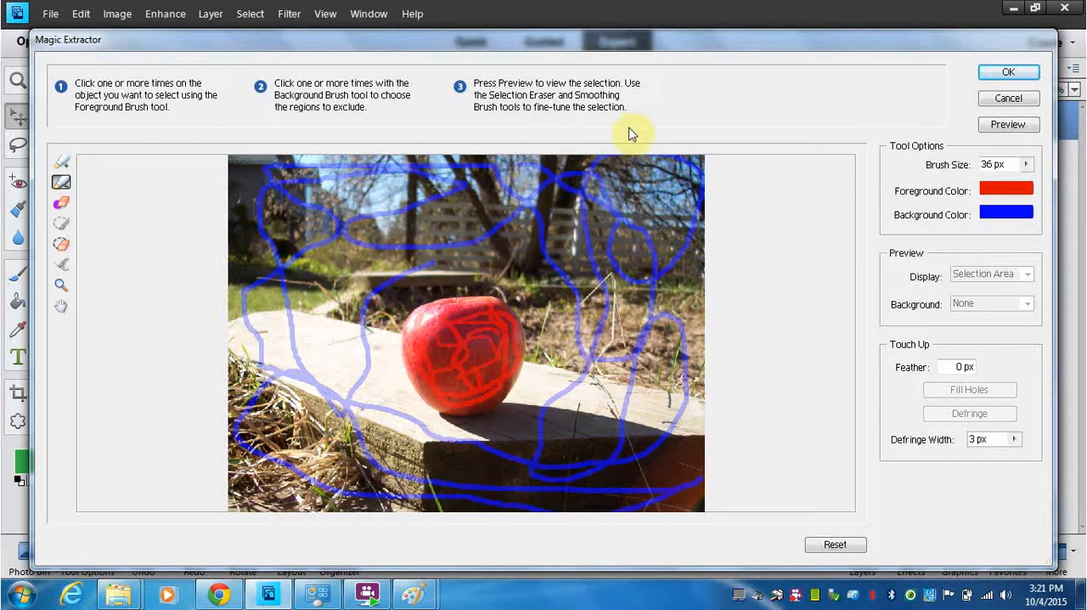
left_click(1005, 73)
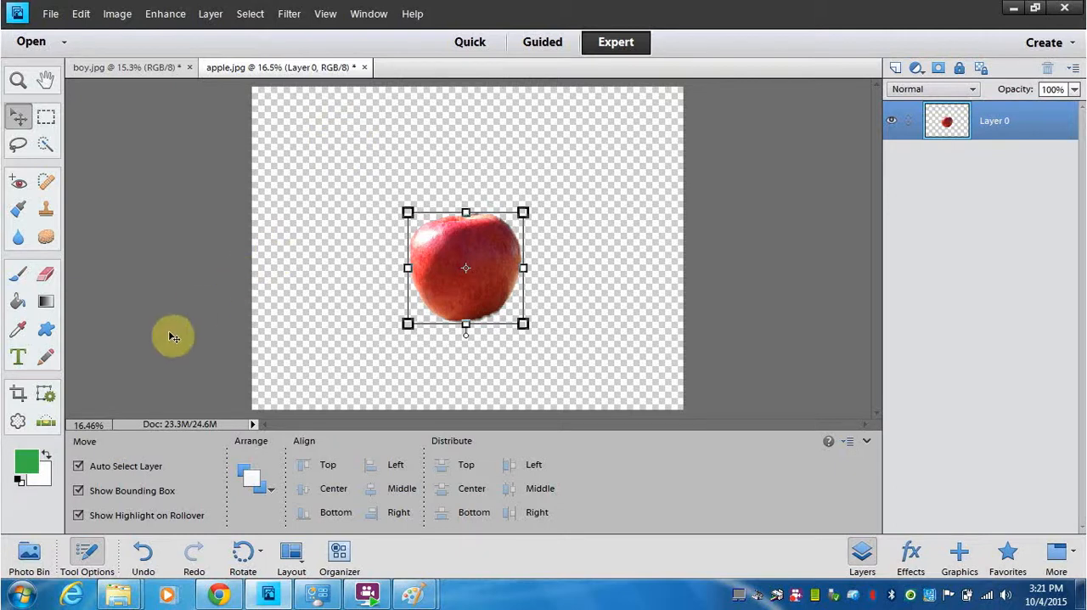
- Show the open photos, switch to boy.jpg and add the extracted apple.jpg to it as a new layer
left_click(31, 557)
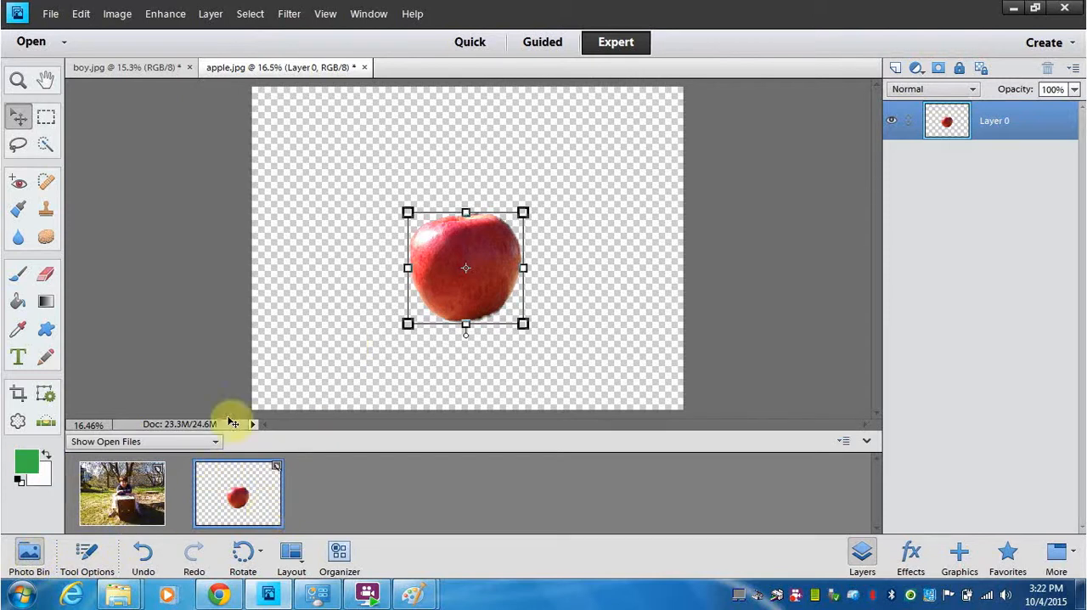
left_click(97, 486)
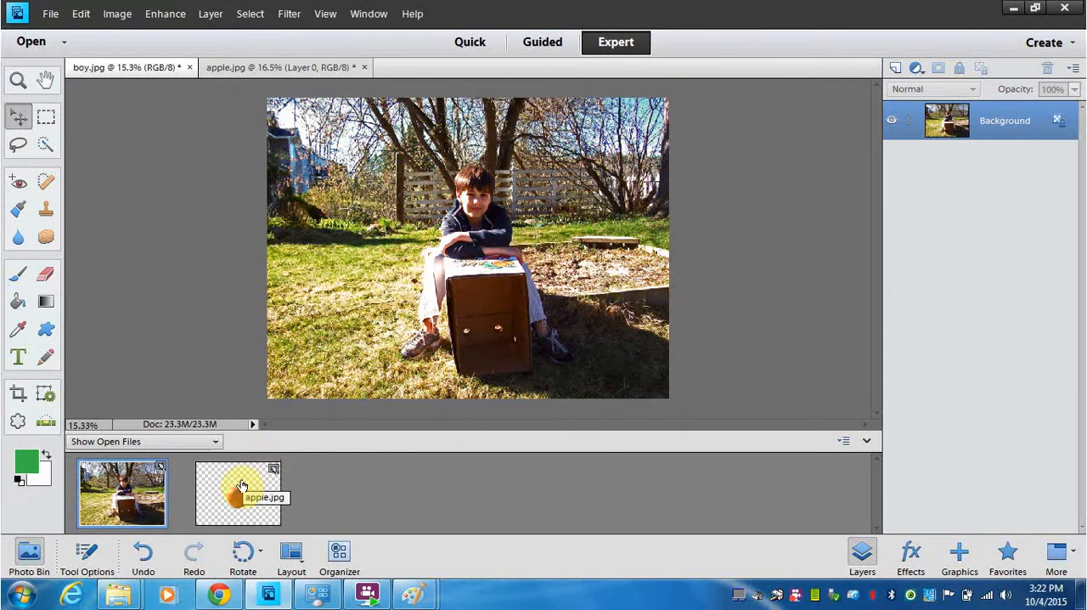
left_click_drag(242, 486, 453, 284)
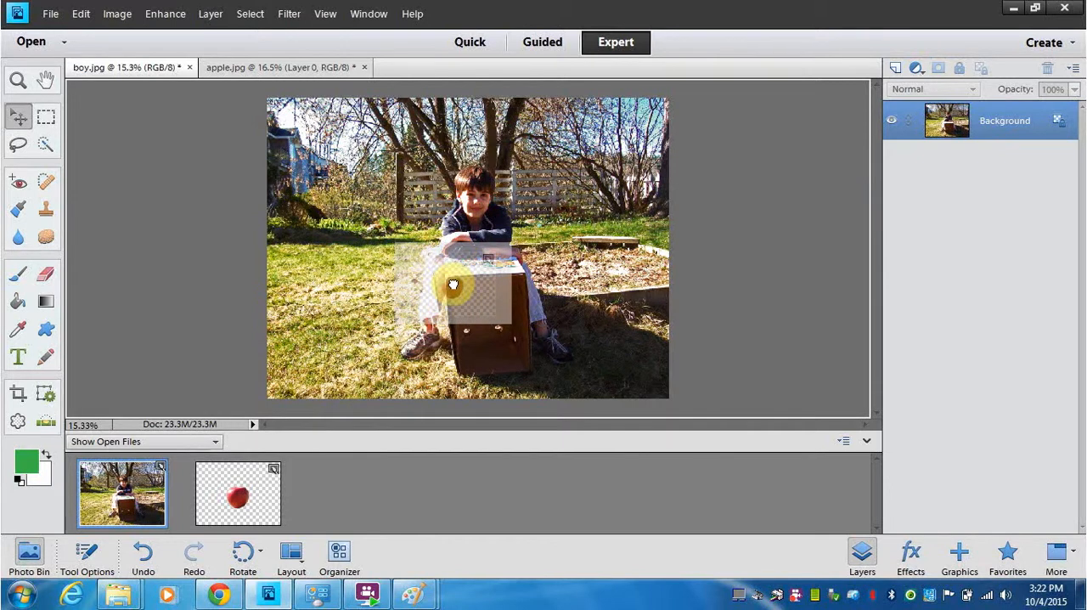
left_click_drag(454, 284, 453, 284)
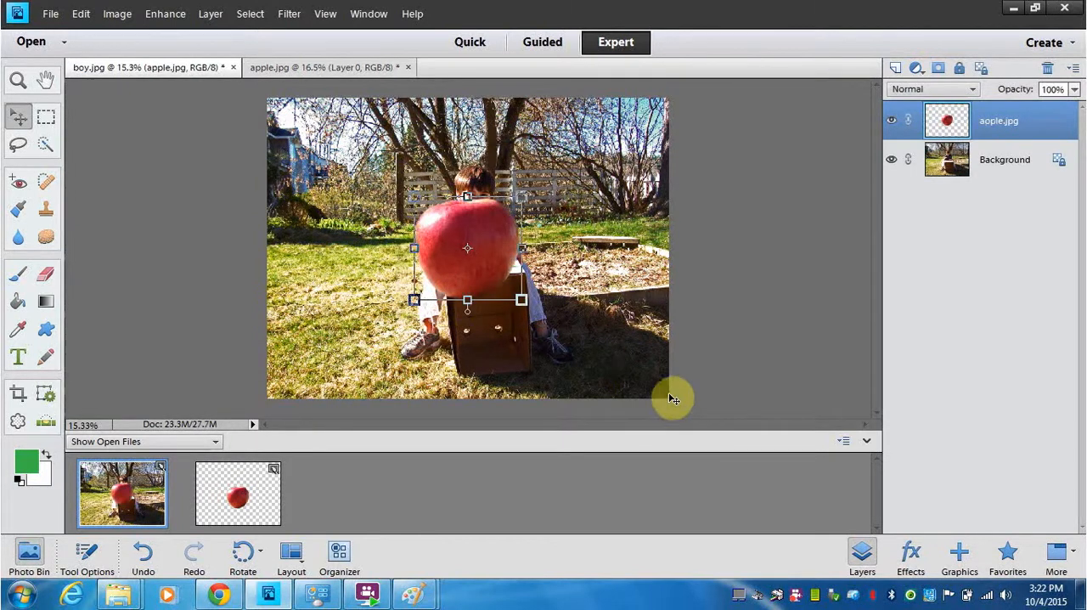
- Move the apple down in front of the cardboard box, just below the boy's folded arms
left_click_drag(480, 222, 481, 287)
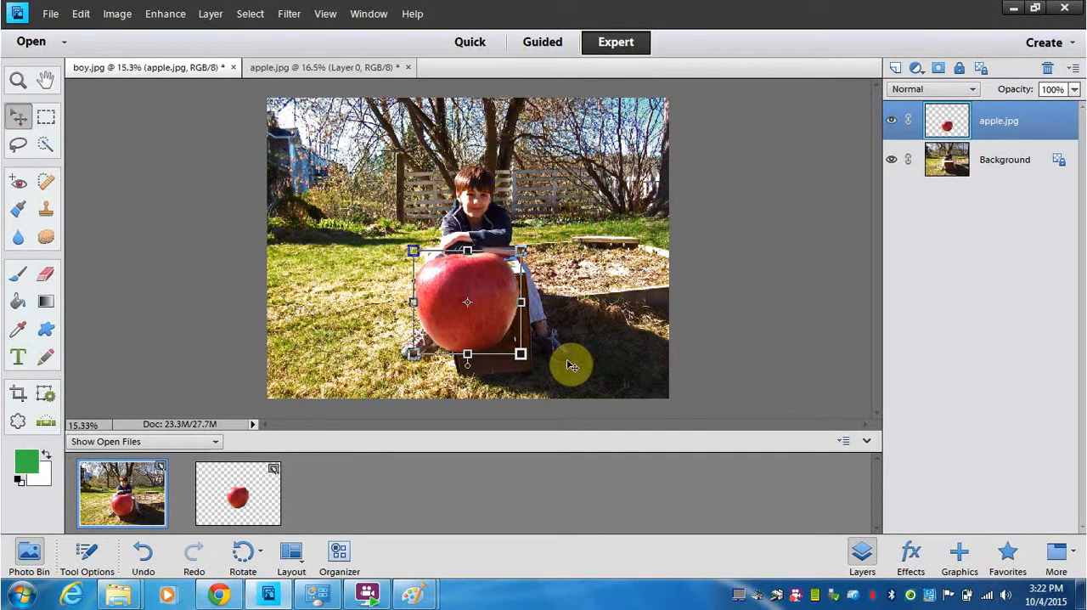
key("ctrl+equal")
key("ctrl+equal")
key("ctrl+equal")
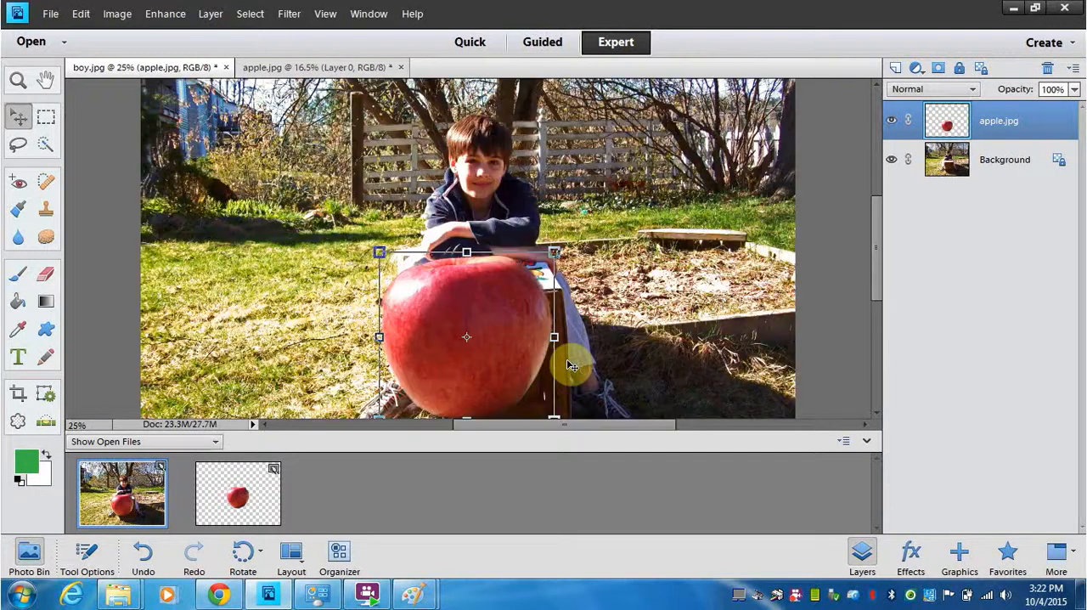
left_click_drag(879, 225, 886, 252)
left_click_drag(466, 260, 481, 270)
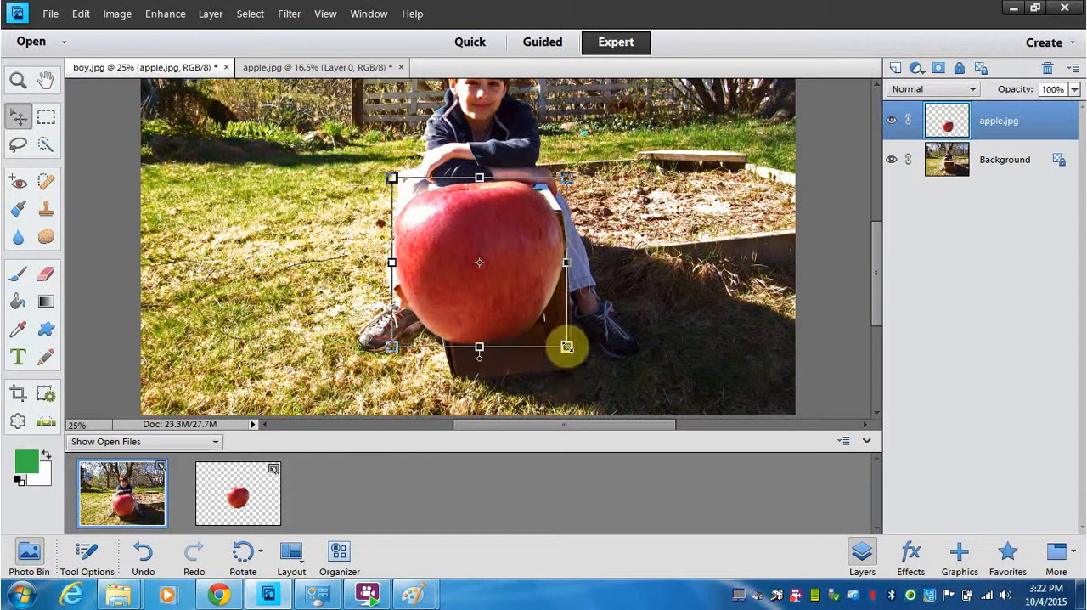
- Enlarge the apple until it covers the whole cardboard box and commit the transformation
left_click_drag(566, 347, 535, 311)
left_click_drag(596, 378, 605, 402)
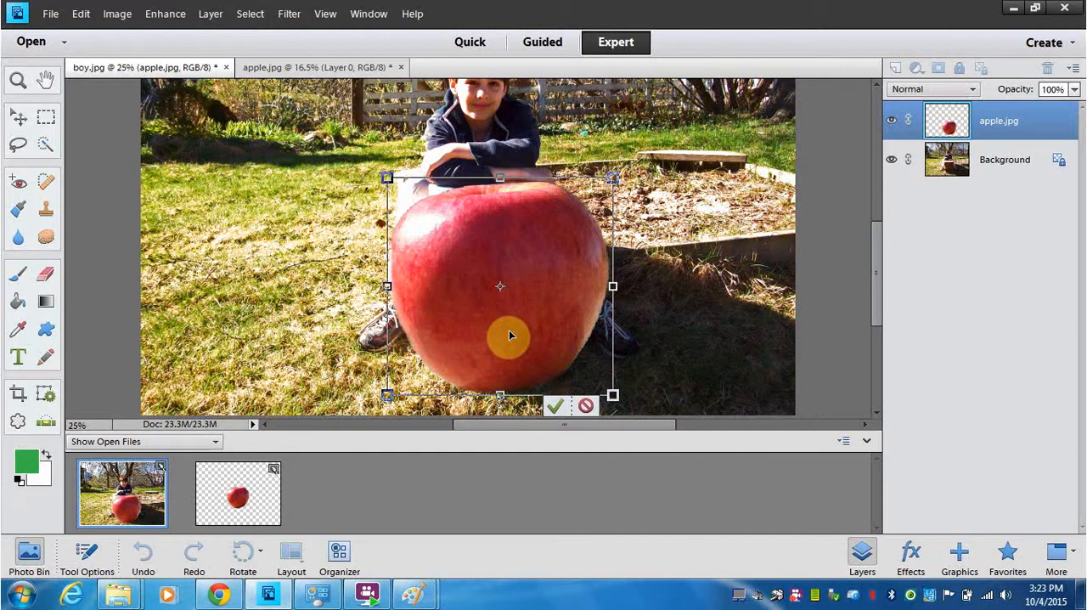
left_click(552, 406)
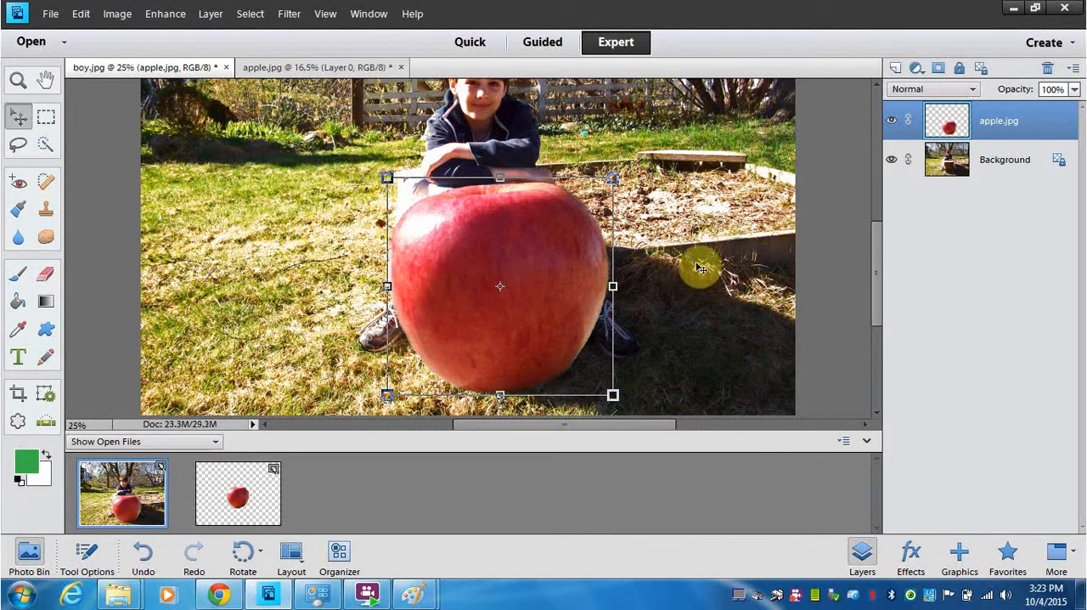